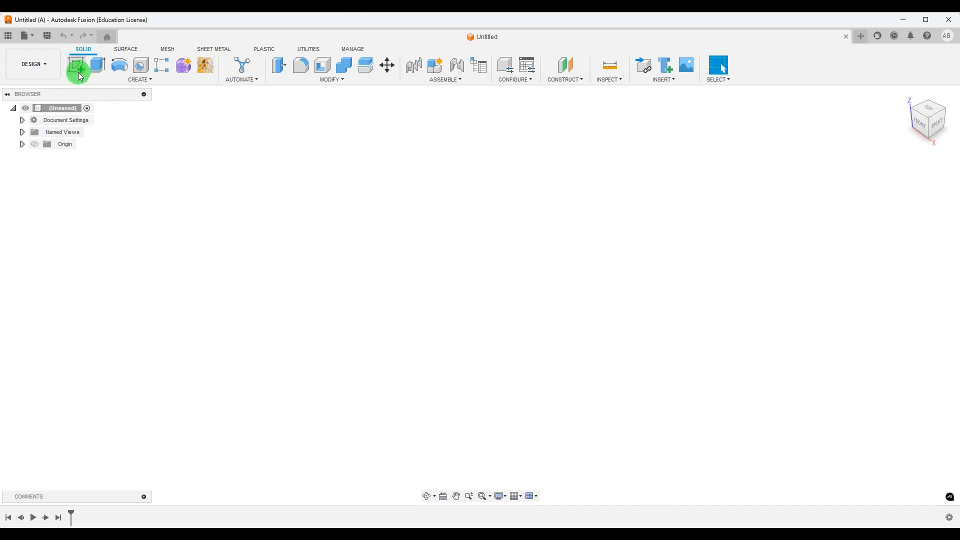
Start a sketch on the front plane and draw a two-point rectangle about 51 mm wide above the origin
click(76, 68)
click(495, 290)
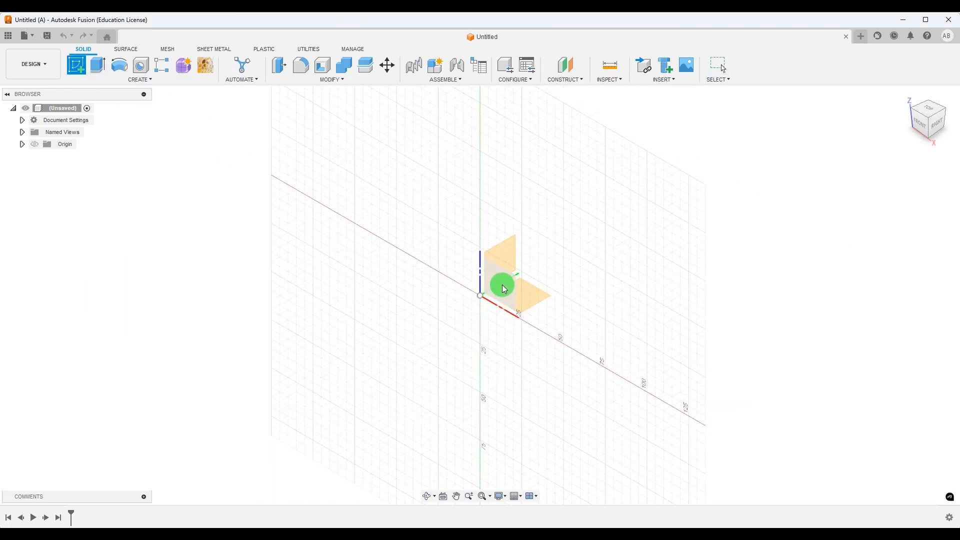
click(97, 64)
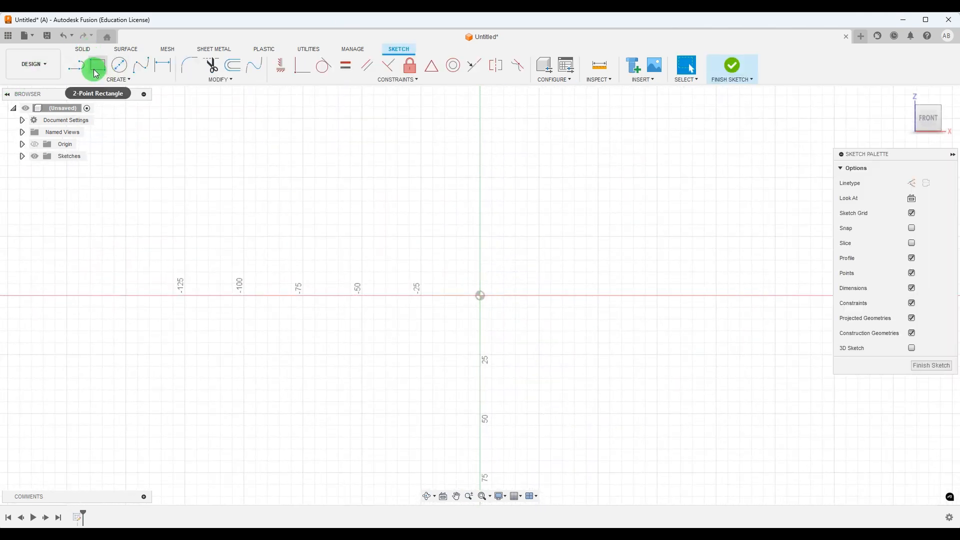
click(421, 275)
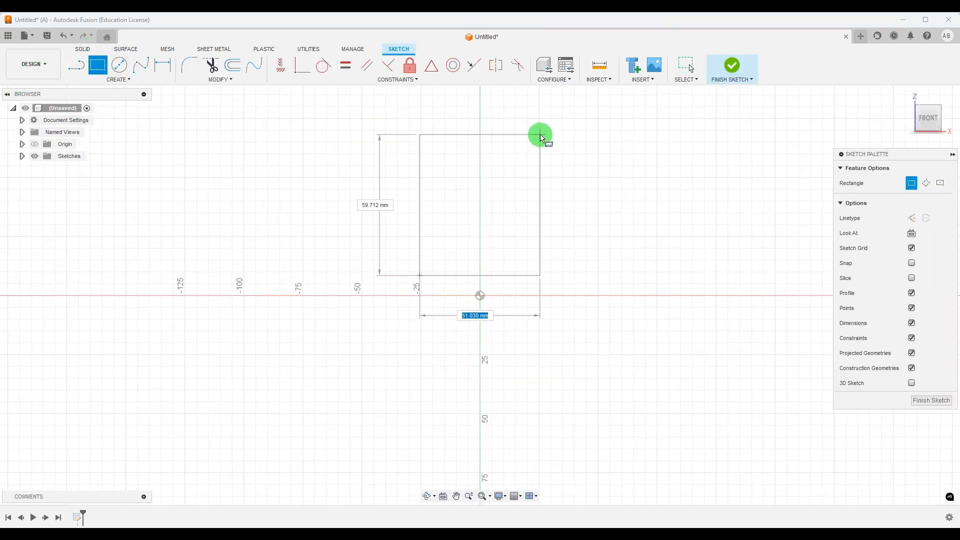
click(540, 121)
Apply a coincident constraint between the origin and the rectangle's bottom edge
click(302, 65)
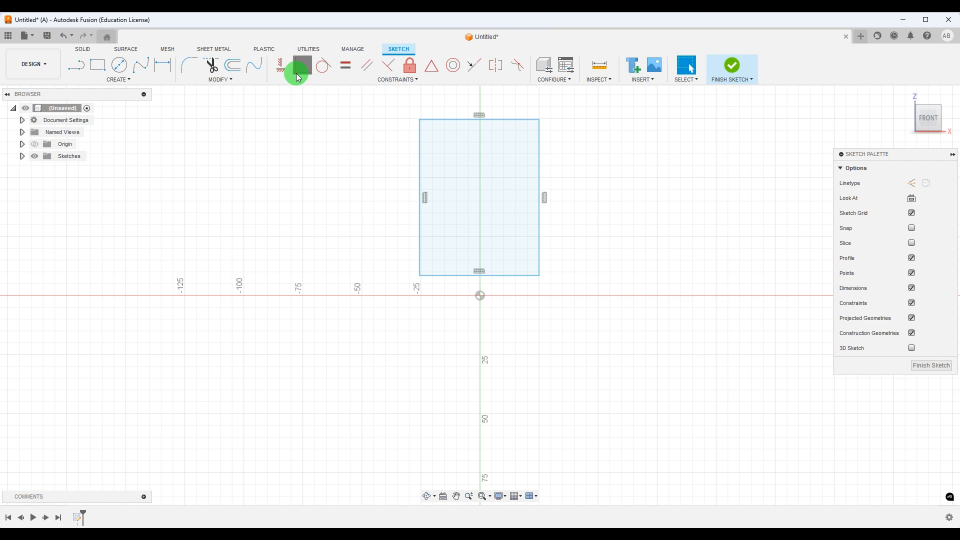
click(479, 296)
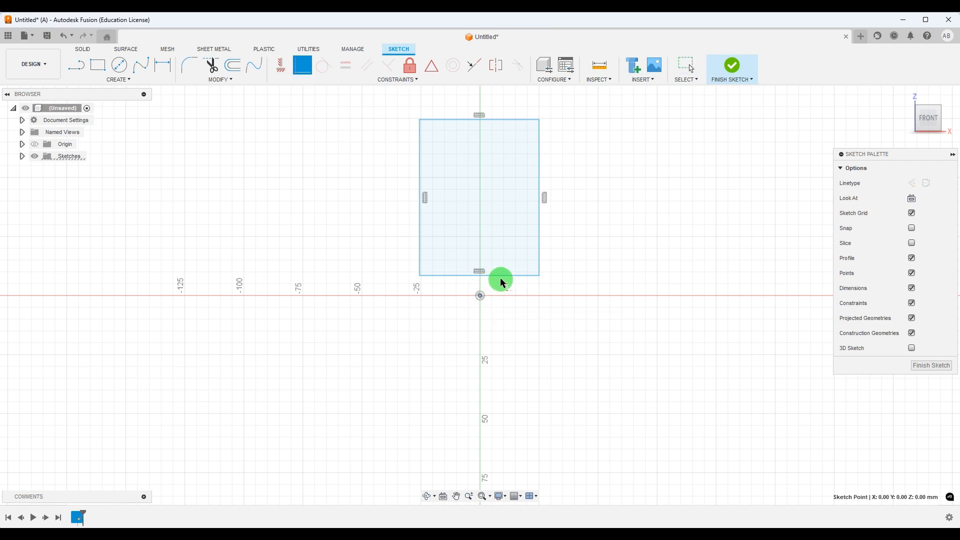
click(500, 276)
Dimension the rectangle's bottom edge to 100 mm and set its left side 50 mm from the origin
click(163, 65)
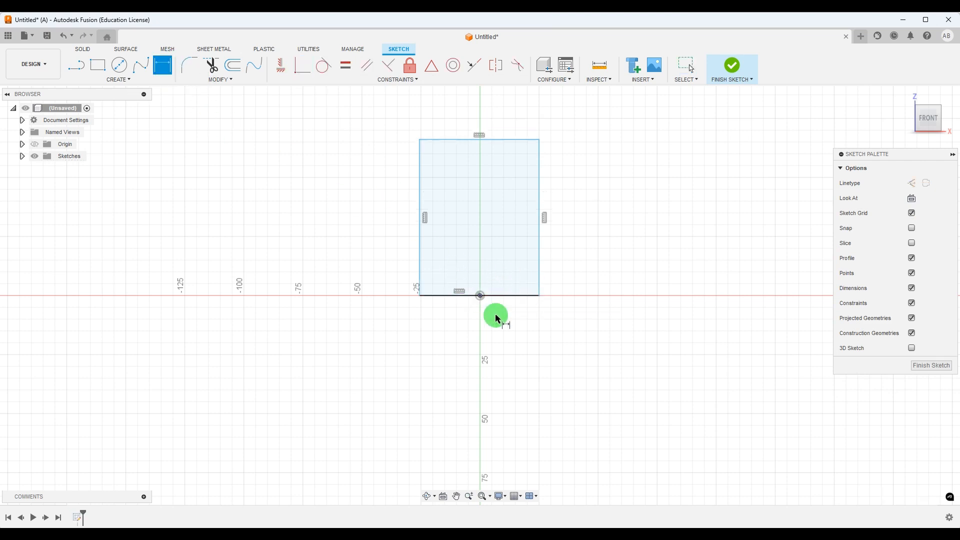
click(503, 300)
click(482, 361)
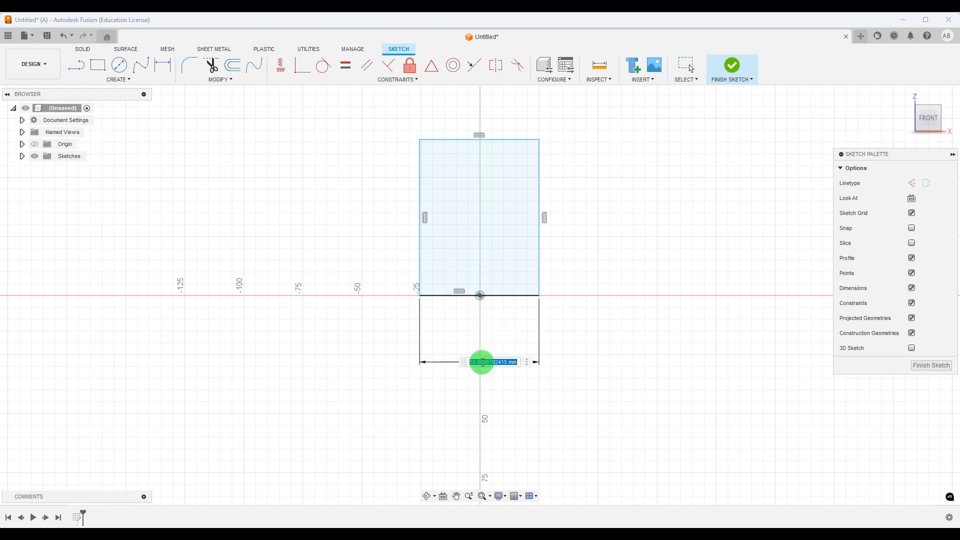
text(100)
key(Return)
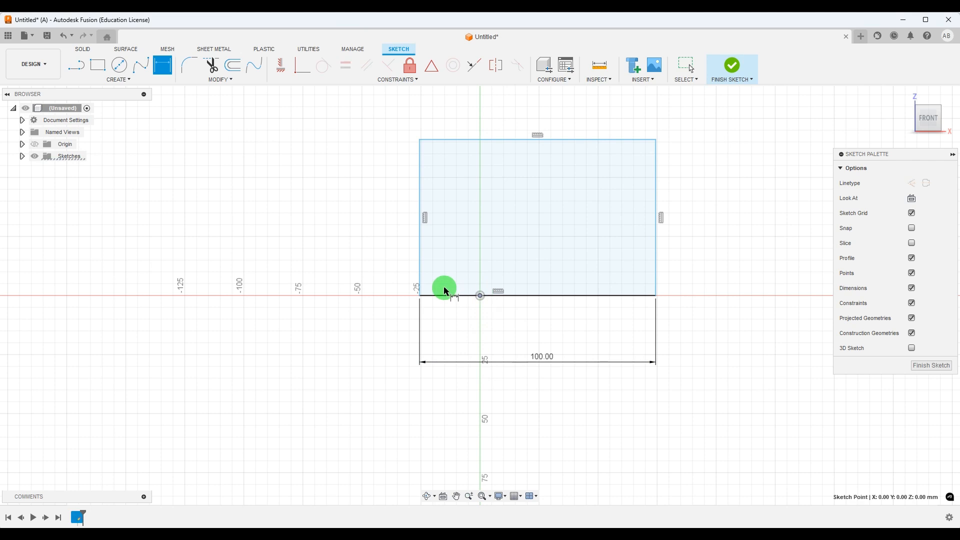
click(419, 275)
click(452, 333)
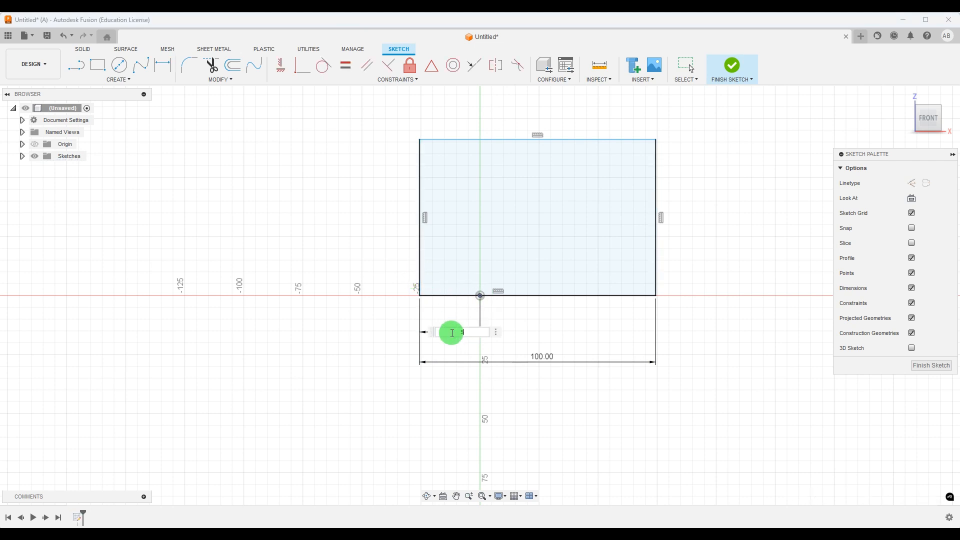
key(Return)
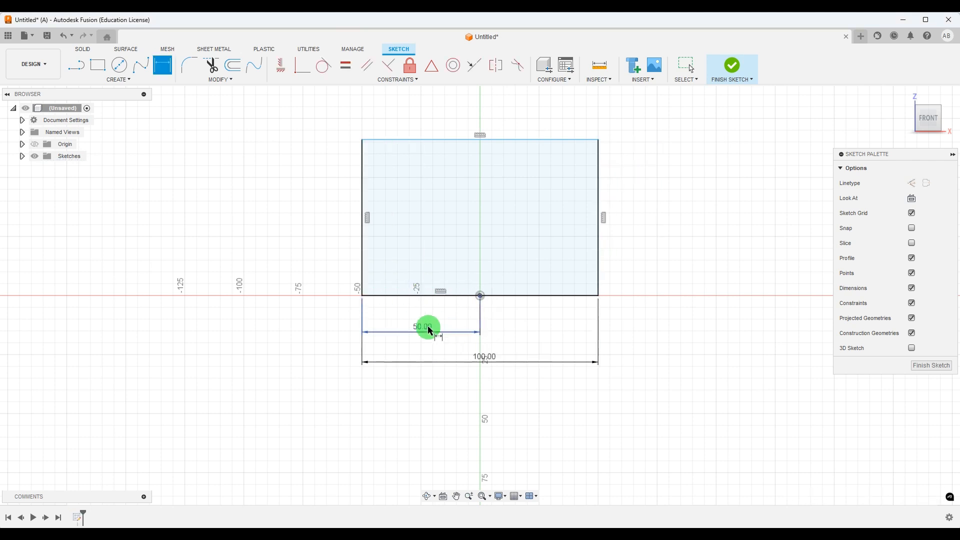
Dimension the rectangle's right side to 130 mm, consulting the reference drawing 201.jpg for the overall height
click(600, 244)
click(647, 245)
click(686, 528)
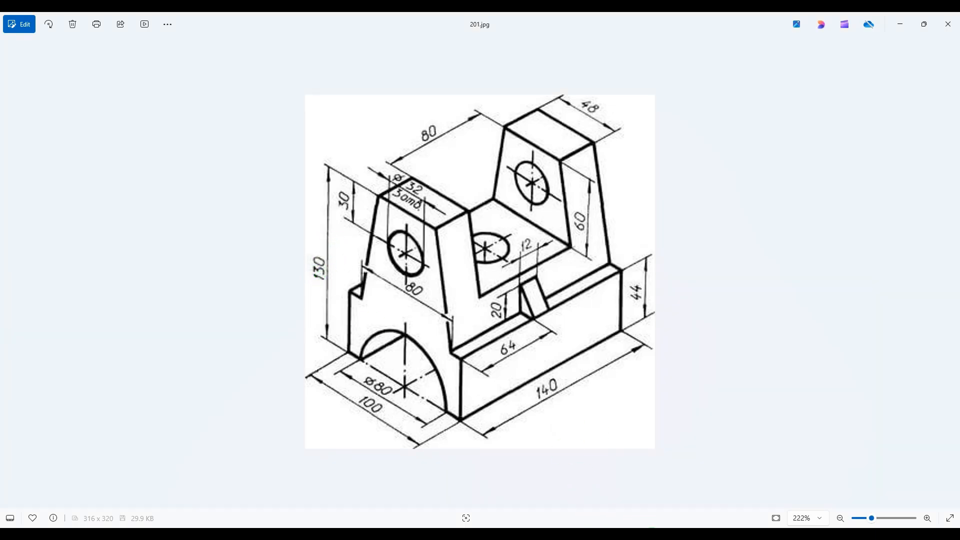
key(alt+Tab)
text(130)
key(Return)
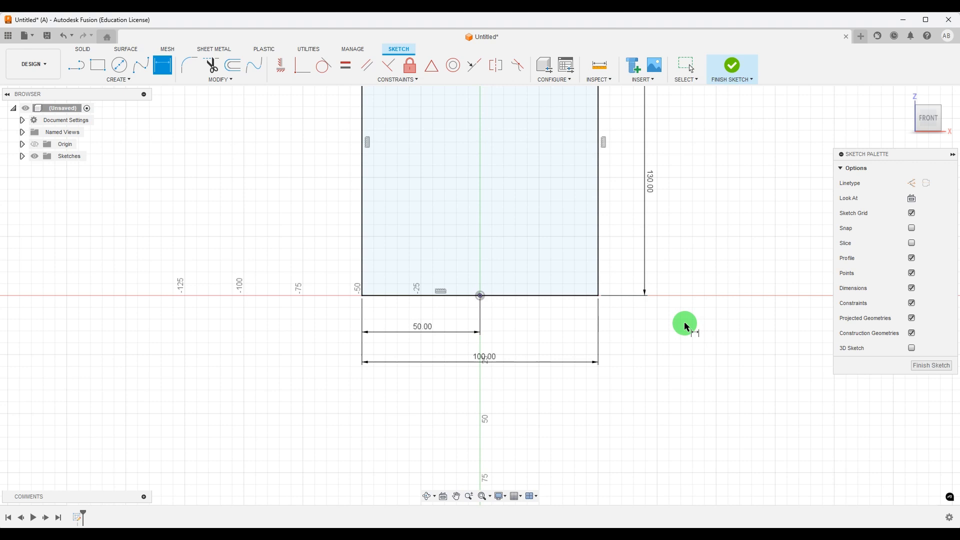
scroll(508, 446, down, 4)
scroll(531, 351, up, 2)
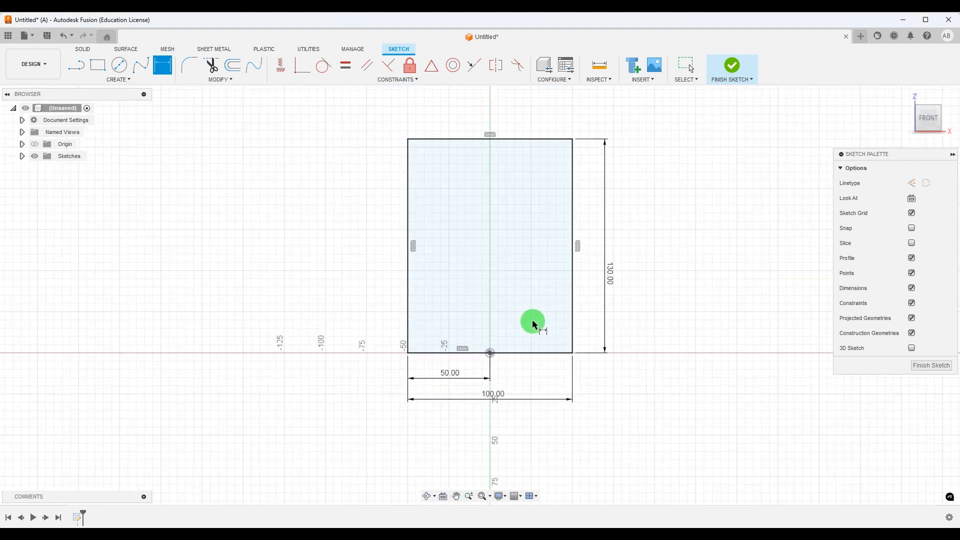
key(Escape)
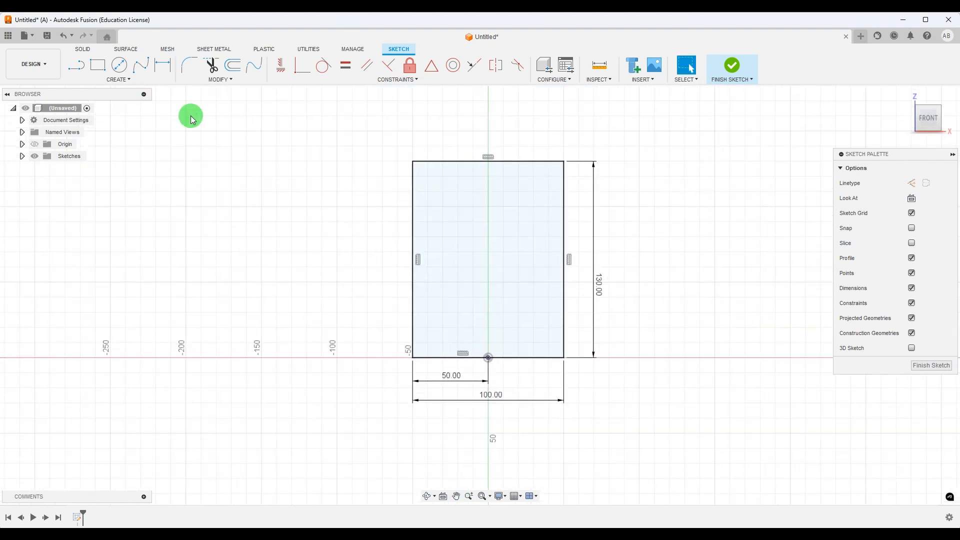
Check the reference drawing, then sketch a center-point semicircular arc around the origin with both ends on the rectangle's bottom edge
click(464, 538)
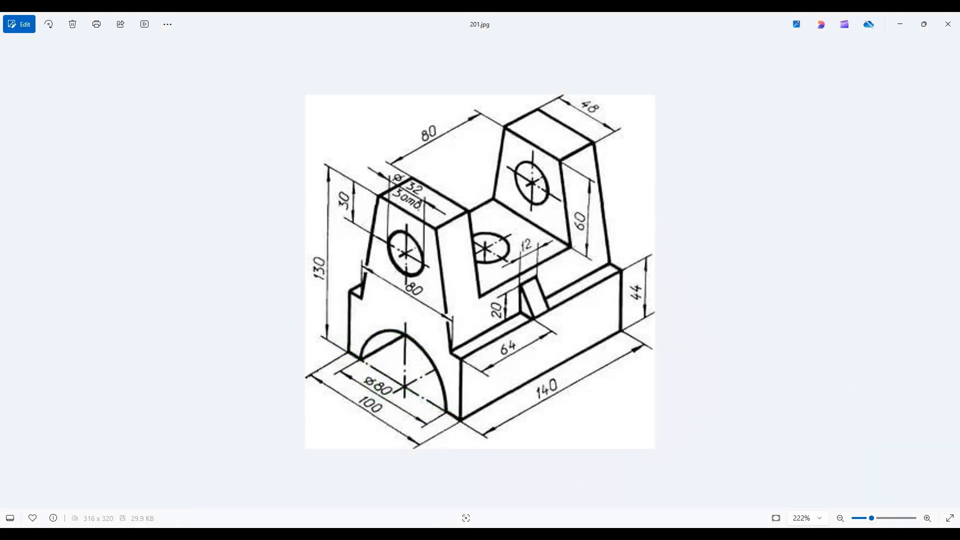
key(alt+Tab)
click(122, 79)
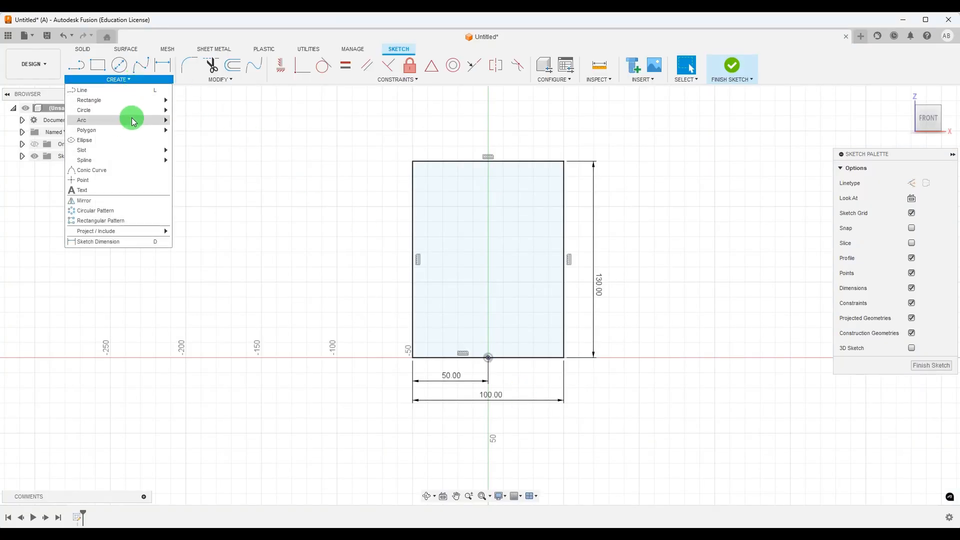
mouse_move(133, 121)
click(198, 121)
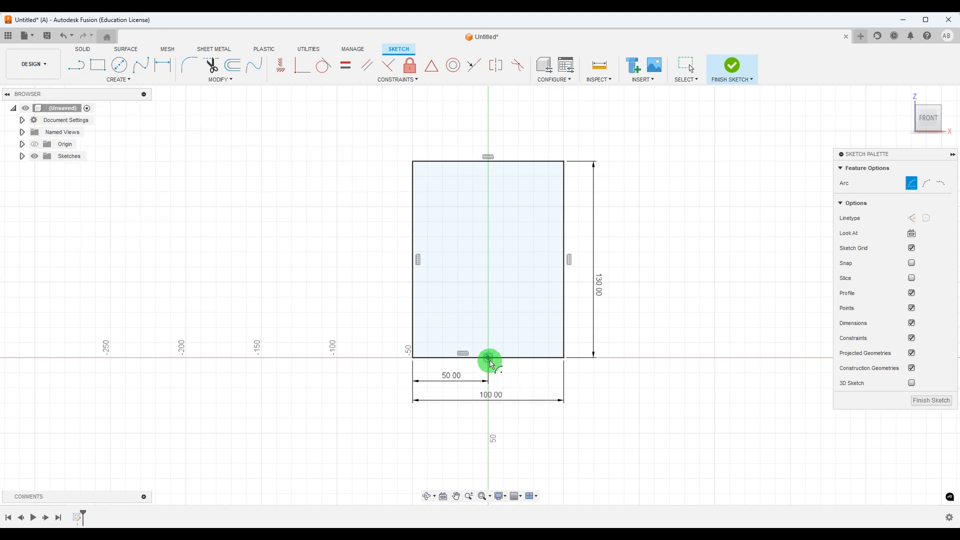
click(489, 358)
click(535, 358)
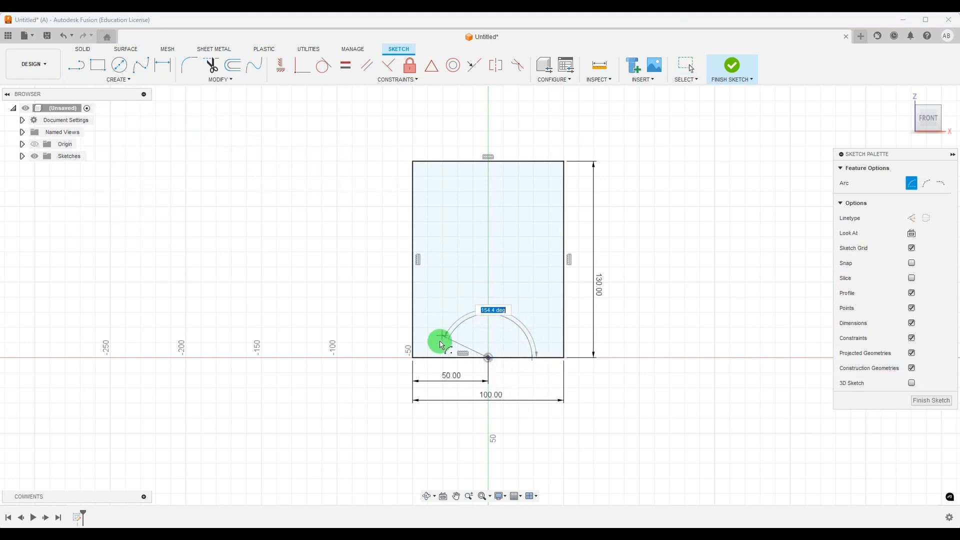
click(447, 359)
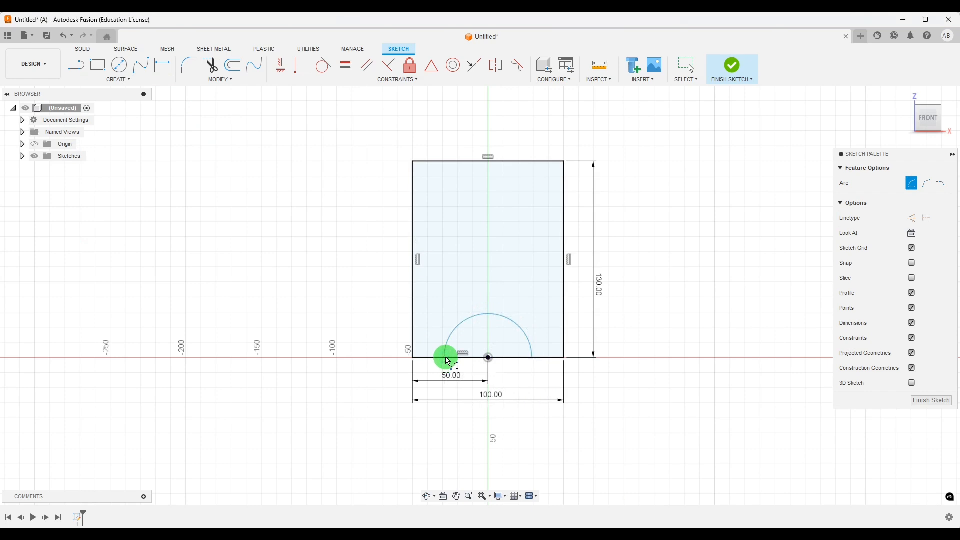
key(Escape)
Set the semicircular arc's radius to 40 mm and reposition the radius and height dimension labels farther outside the rectangle
click(162, 65)
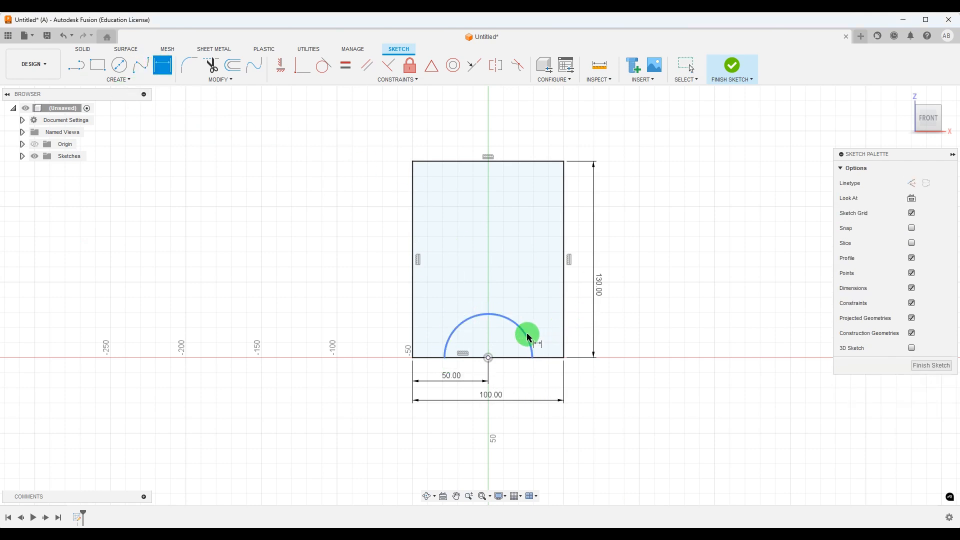
click(525, 332)
click(582, 306)
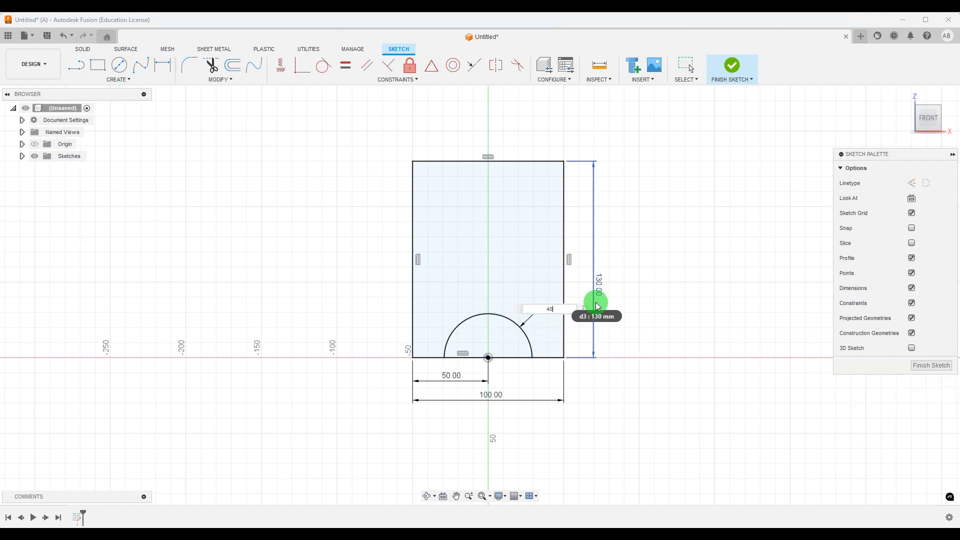
key(Return)
scroll(527, 352, down, 1)
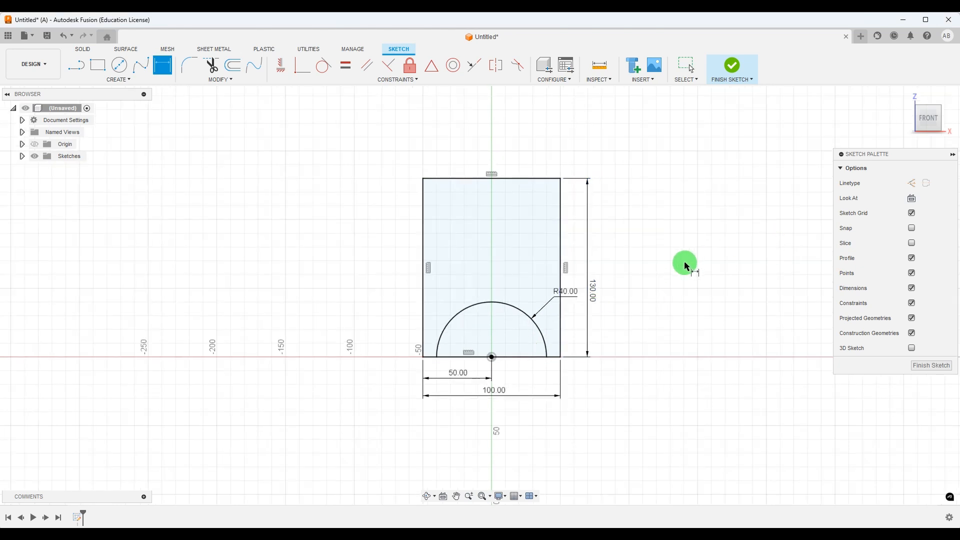
key(Escape)
drag(563, 295, 633, 287)
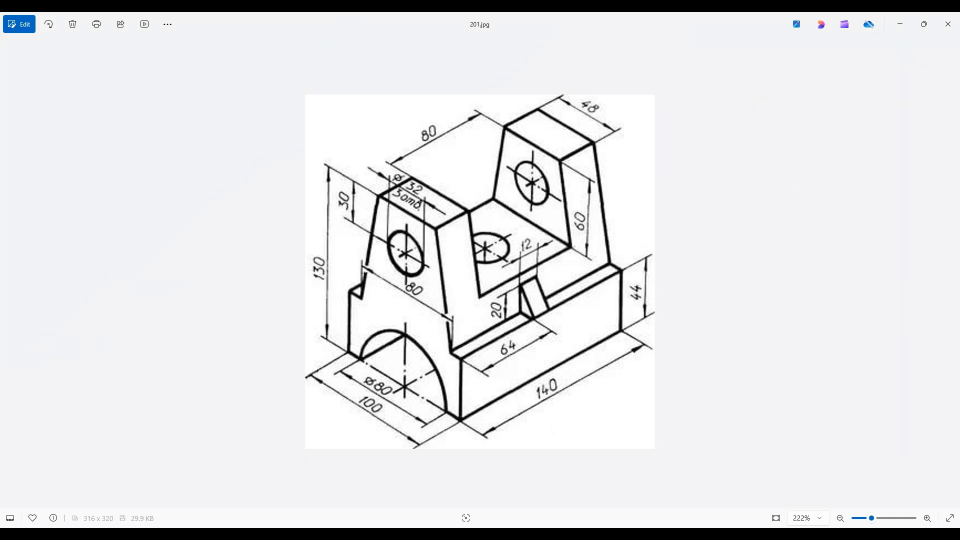
Consult the reference drawing and draw a horizontal line across the rectangle above the arc, from its left side to its right side
click(665, 526)
key(alt+Tab)
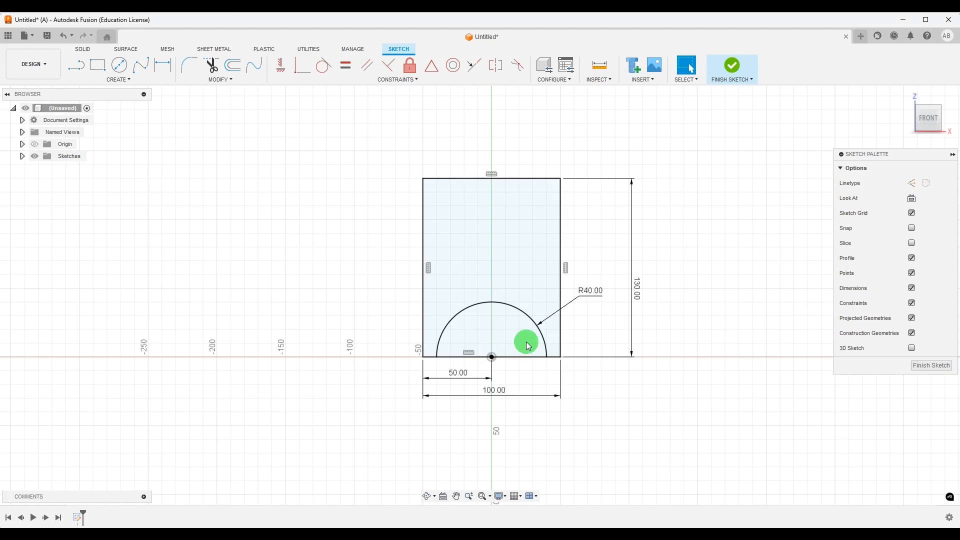
click(75, 65)
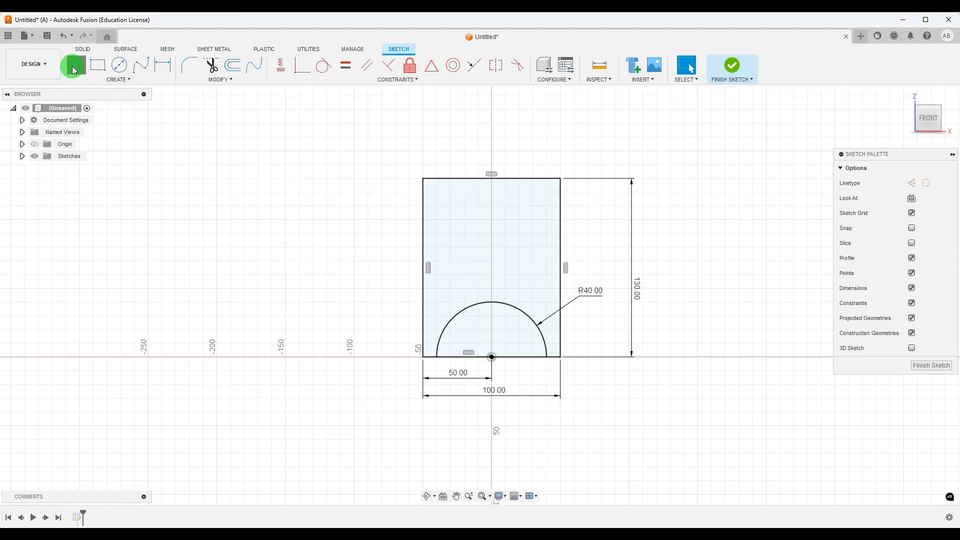
click(423, 287)
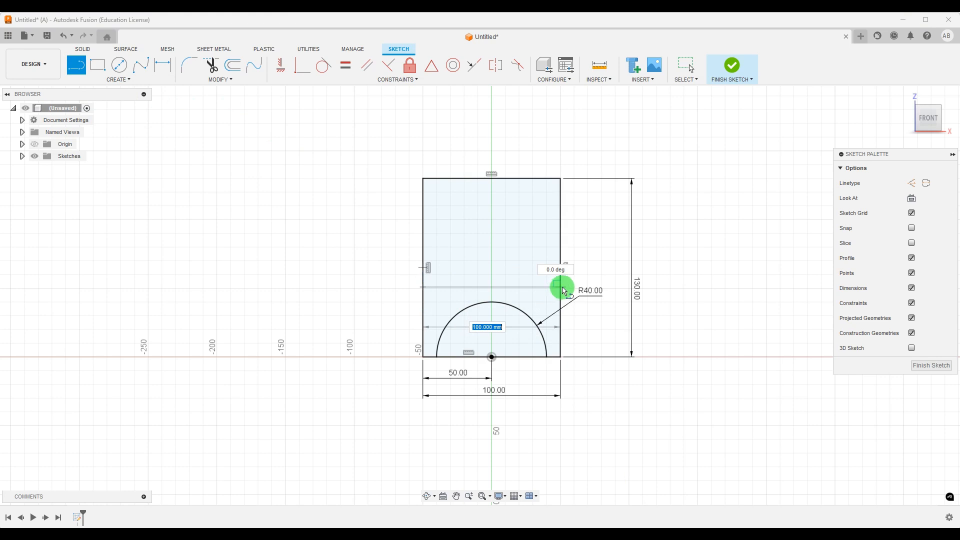
click(560, 288)
Dimension the horizontal line 44 mm above the rectangle's bottom edge
click(163, 65)
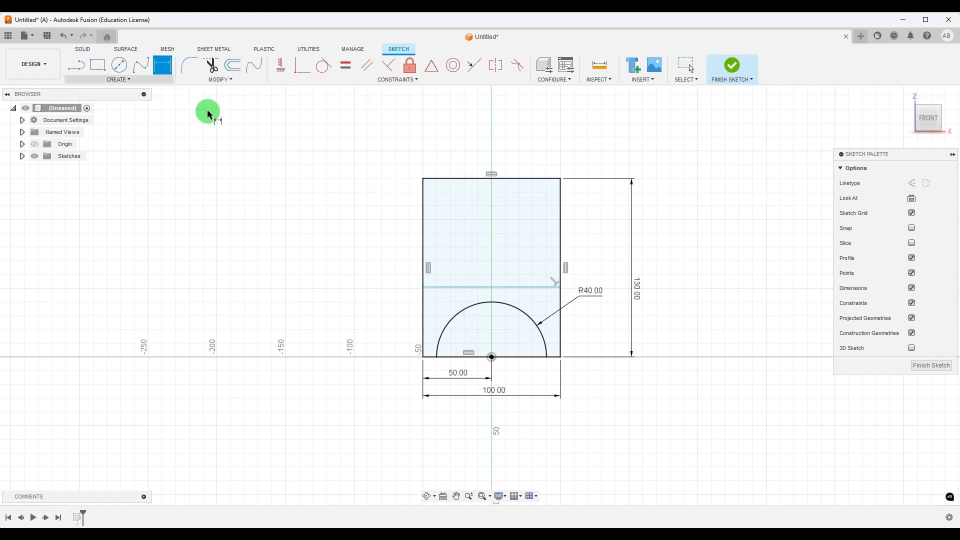
click(428, 357)
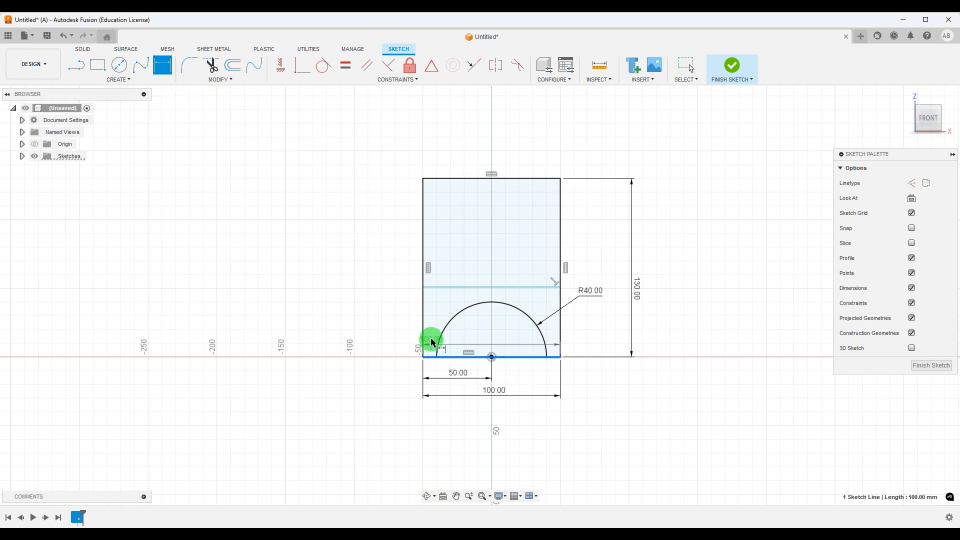
click(425, 297)
click(382, 312)
text(44)
key(Return)
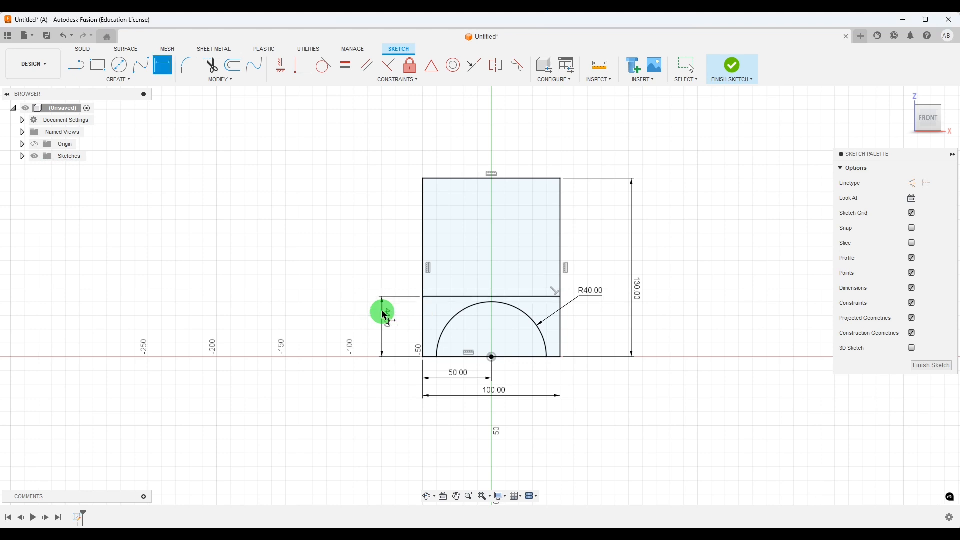
Consult the reference drawing and sketch two inward-sloping lines from the horizontal line above the arc up to the rectangle's top edge
click(680, 537)
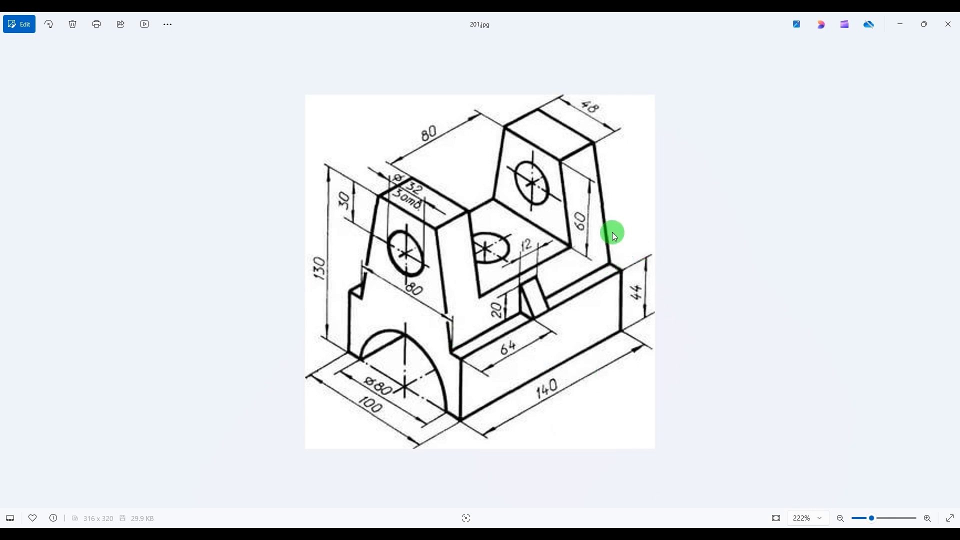
mouse_move(679, 534)
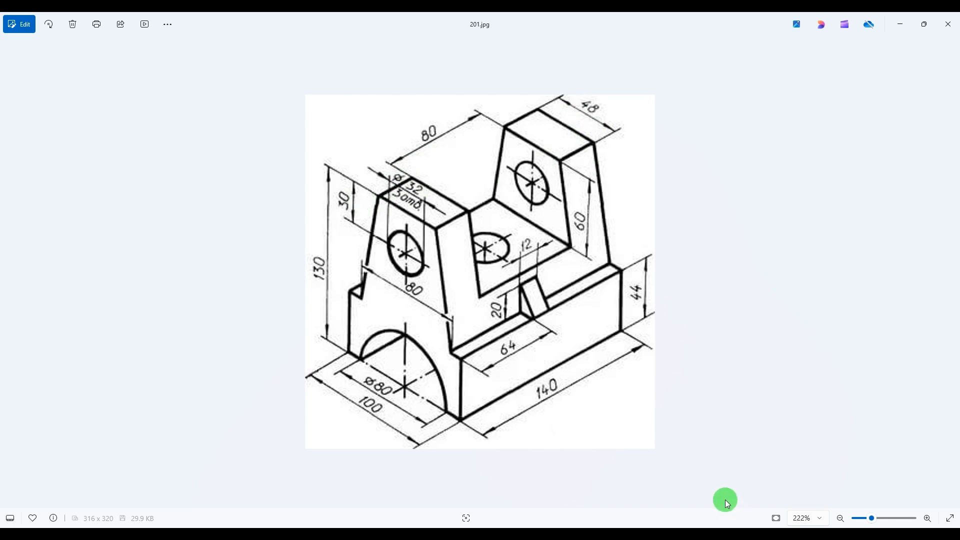
key(alt+Tab)
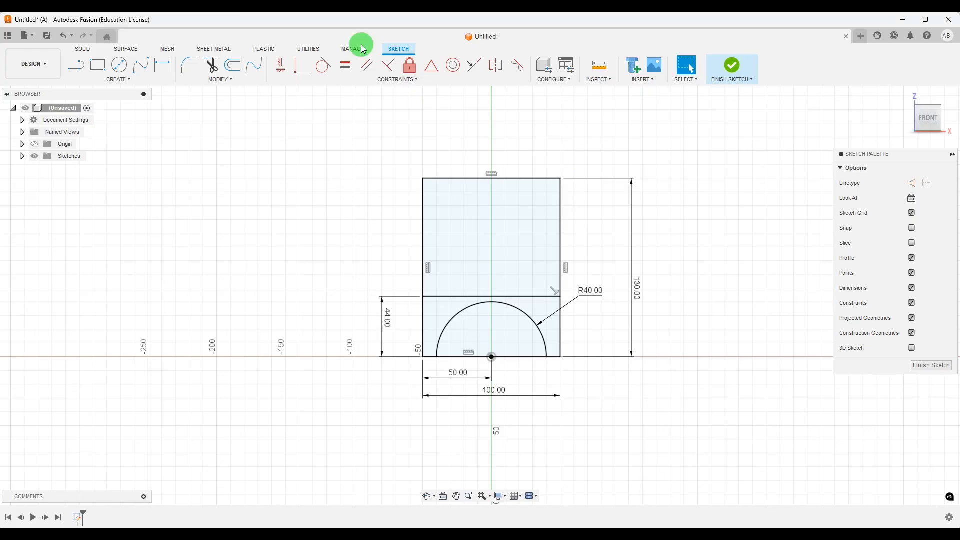
click(76, 66)
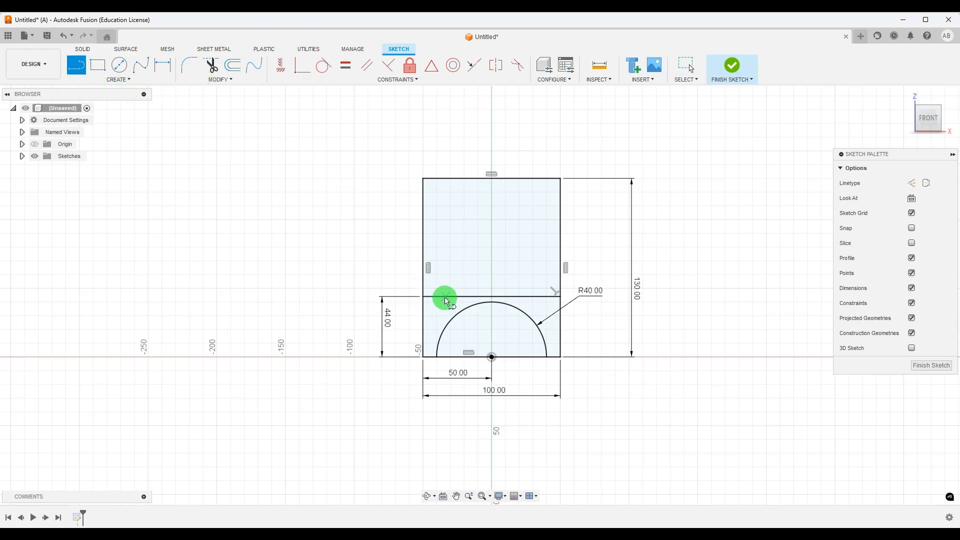
click(439, 298)
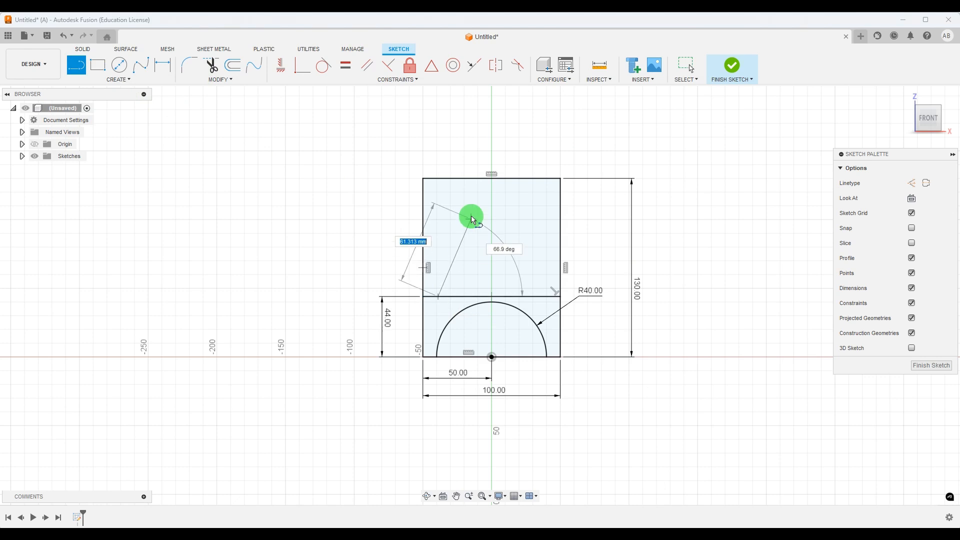
double_click(465, 179)
click(533, 298)
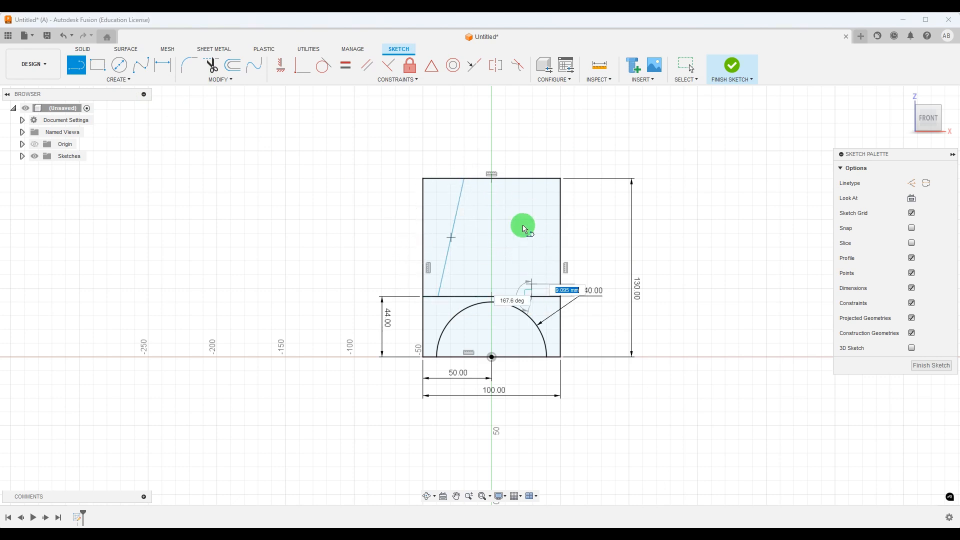
double_click(522, 179)
key(Escape)
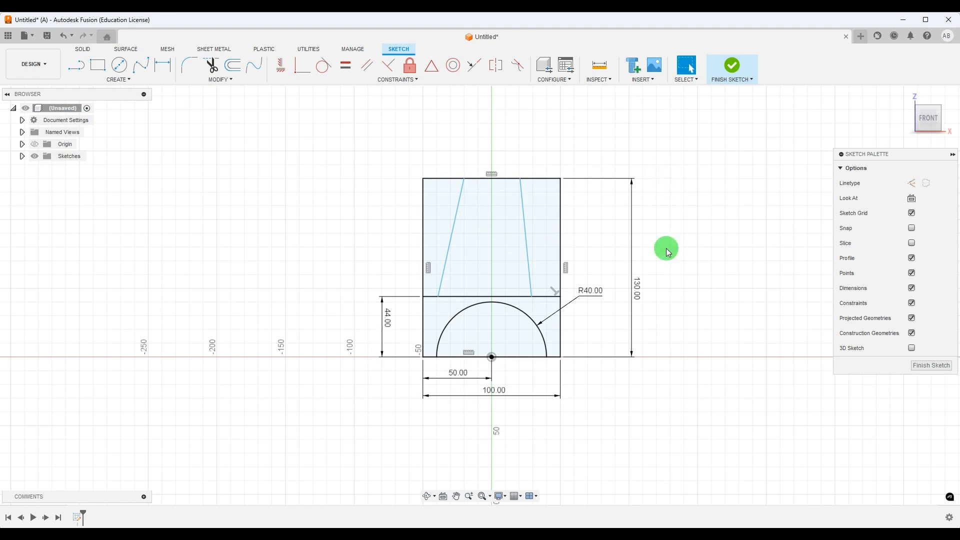
Check the reference drawing, then dimension the lower end of the left sloping line 40 mm horizontally from the origin
click(675, 528)
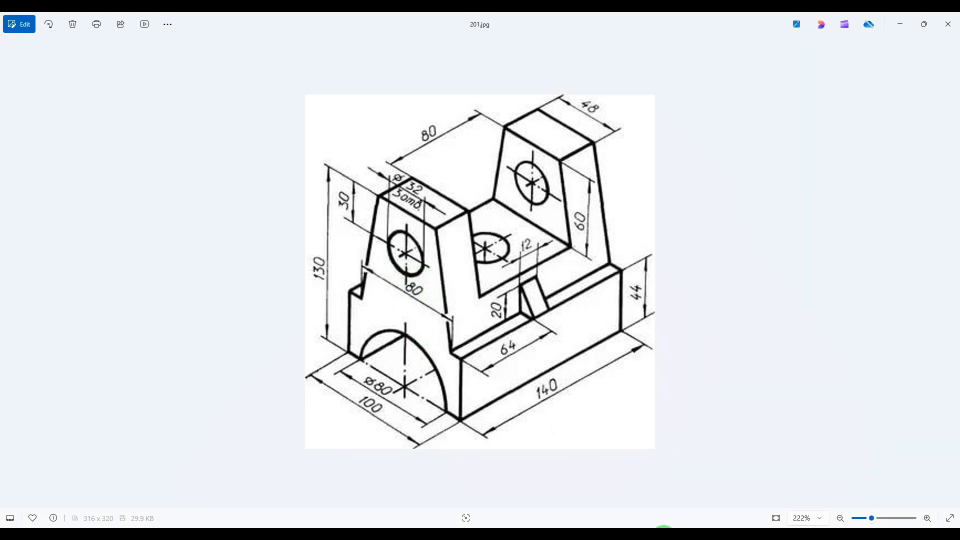
click(673, 527)
click(170, 73)
scroll(513, 369, up, 1)
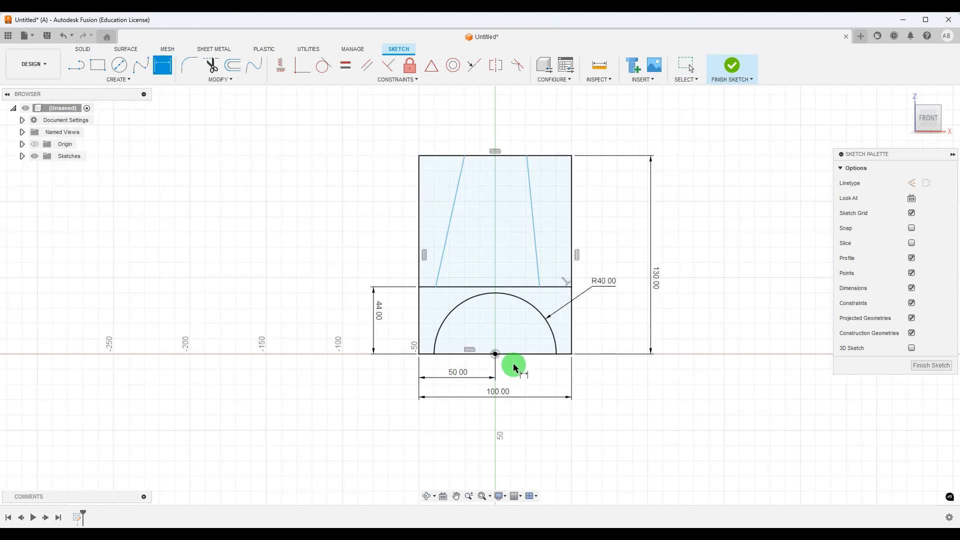
click(496, 355)
click(436, 287)
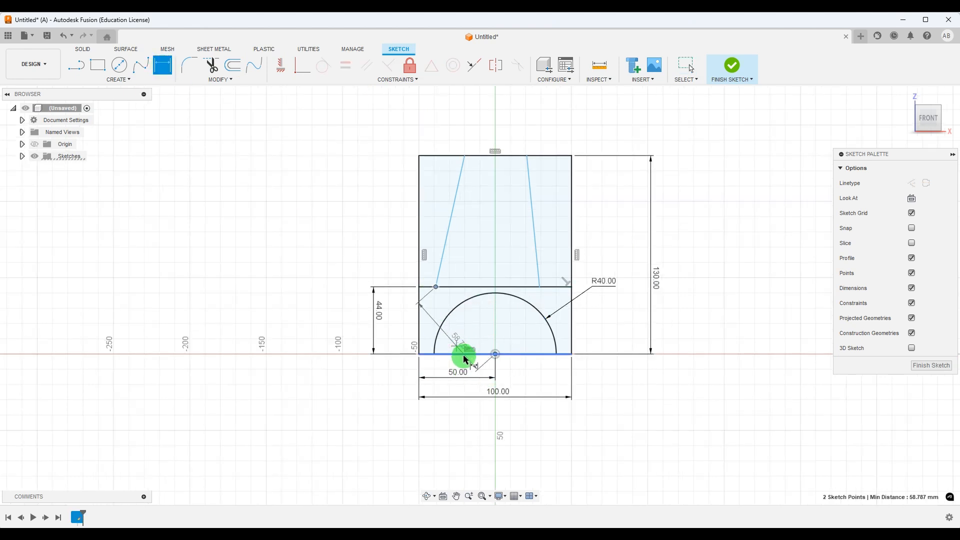
scroll(463, 355, up, 2)
click(488, 371)
text(4)
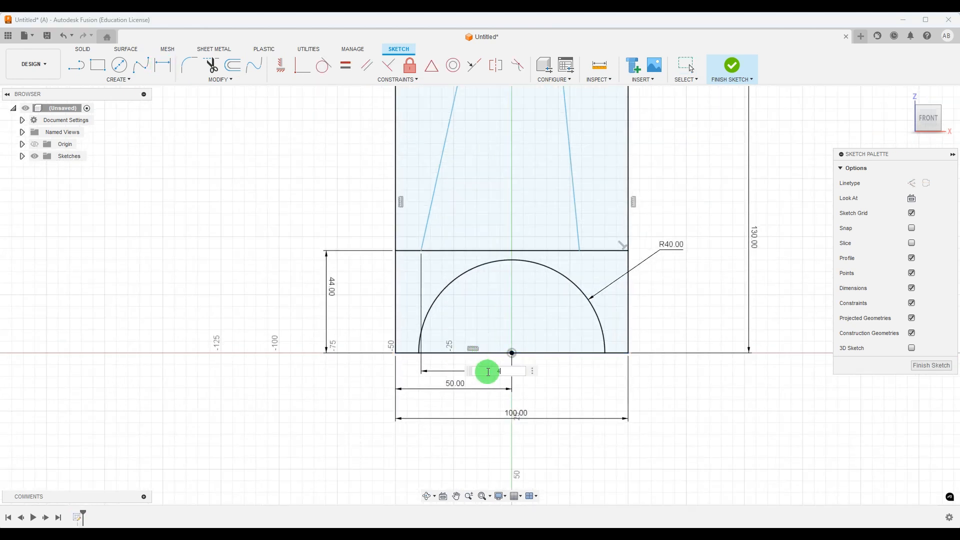
text(0)
key(Return)
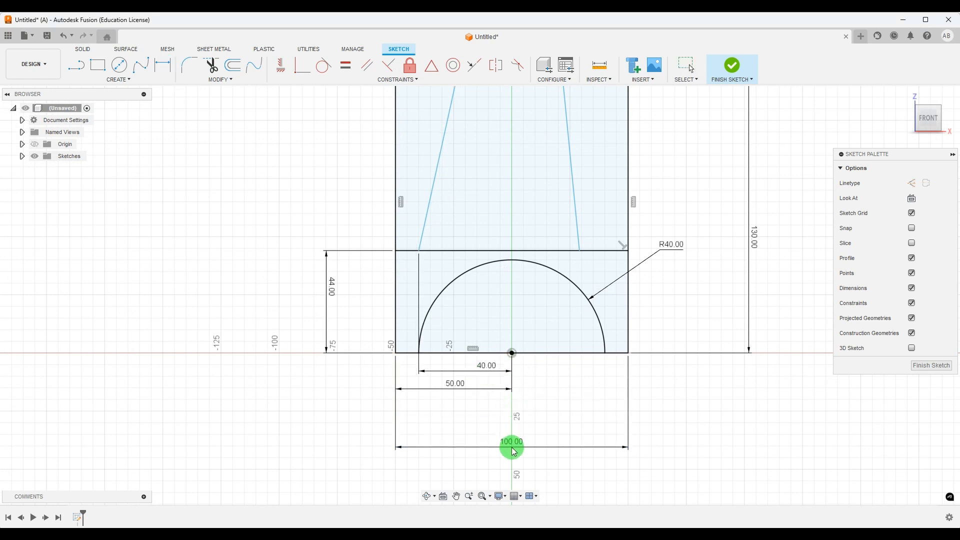
Reposition the 50 mm and 40 mm dimension labels farther below the rectangle
key(Escape)
drag(458, 392, 455, 420)
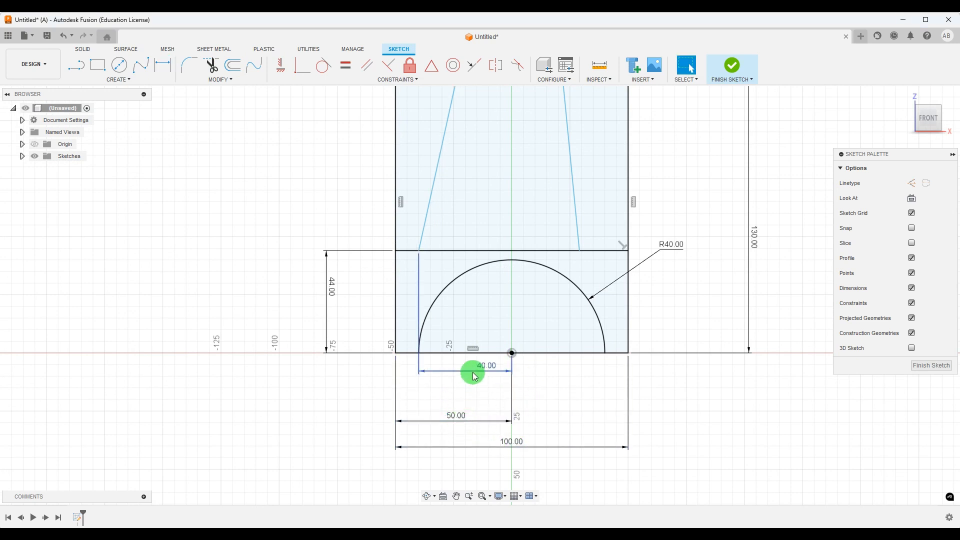
drag(472, 369, 470, 404)
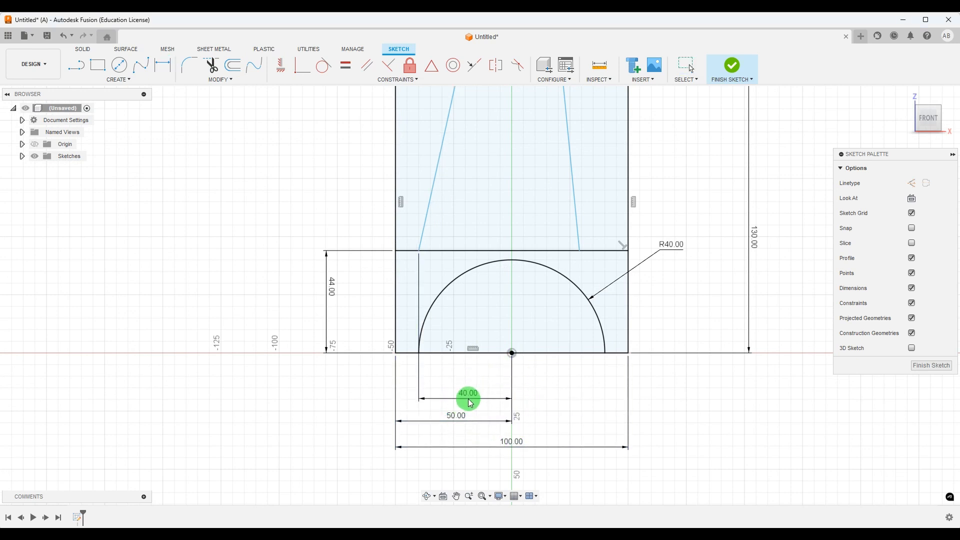
Dimension the distance between the lower ends of the two sloping lines as 80 mm
click(163, 65)
click(420, 251)
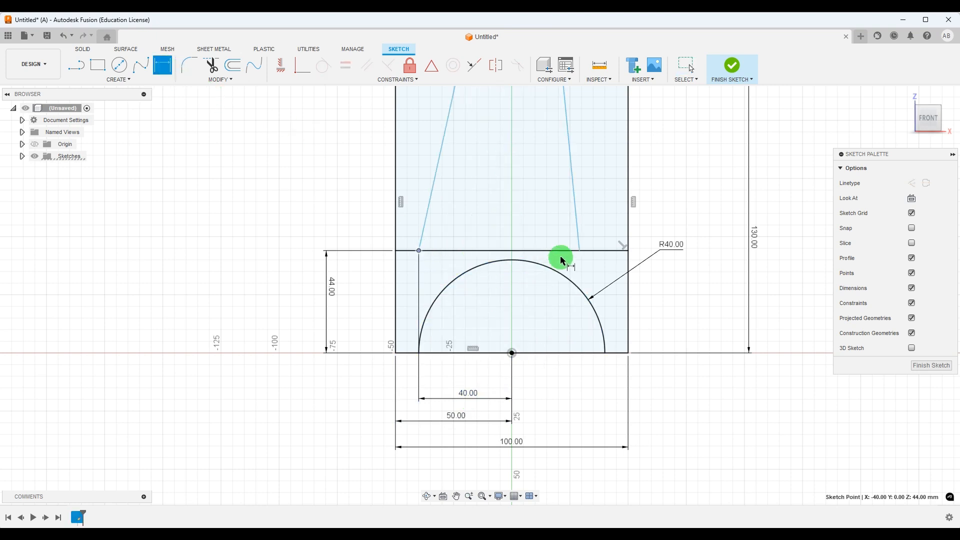
click(580, 251)
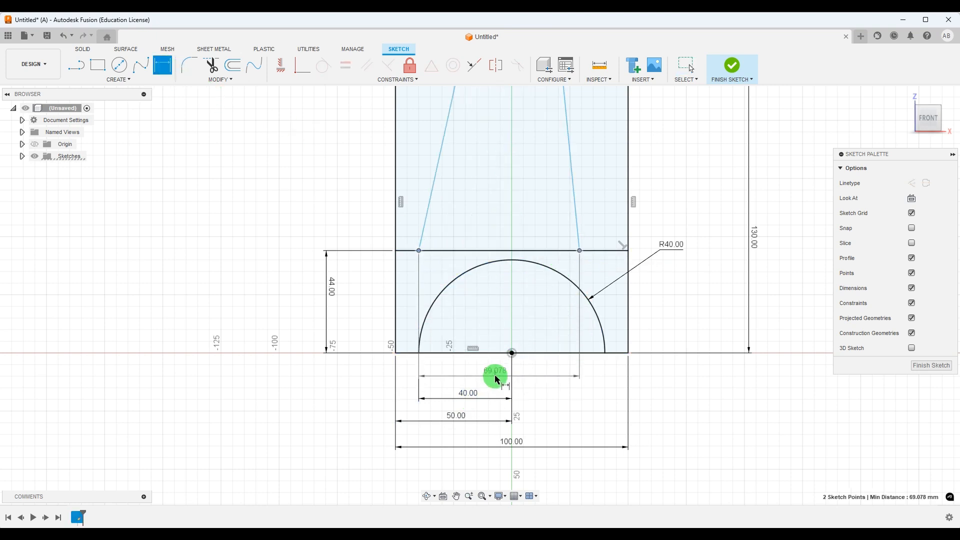
click(496, 376)
text(80)
key(Return)
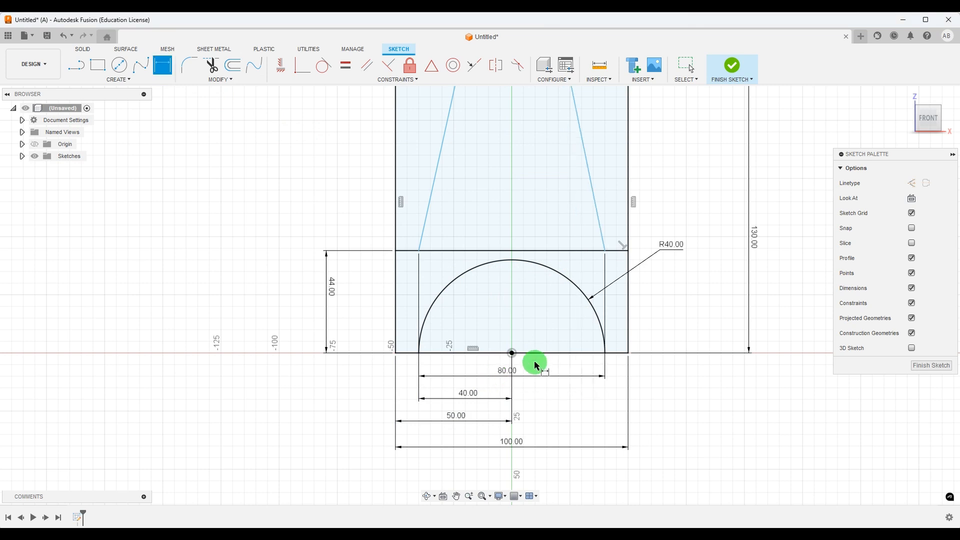
Check the reference drawing, then dimension the upper ends of the two sloping lines 48 mm apart
scroll(525, 370, down, 3)
key(alt+Tab)
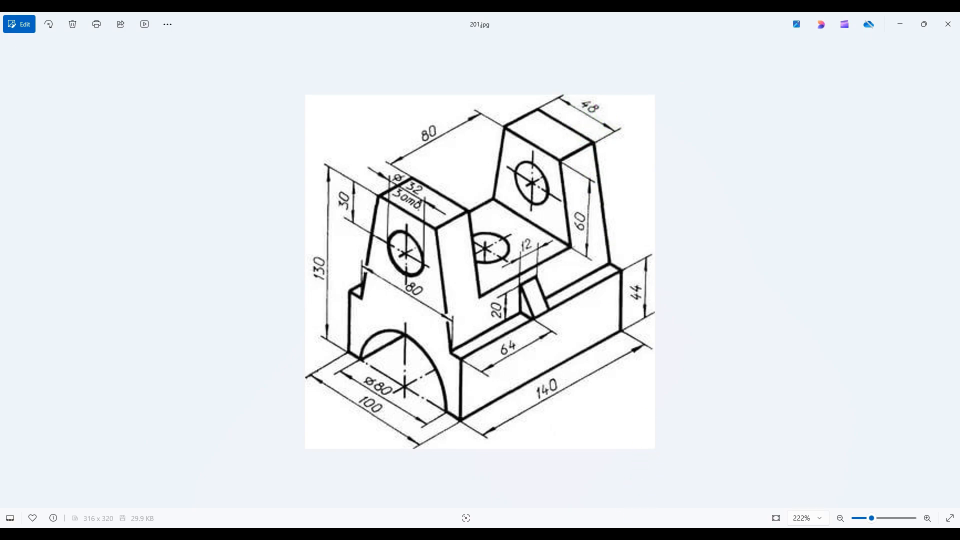
click(666, 535)
click(477, 188)
click(537, 176)
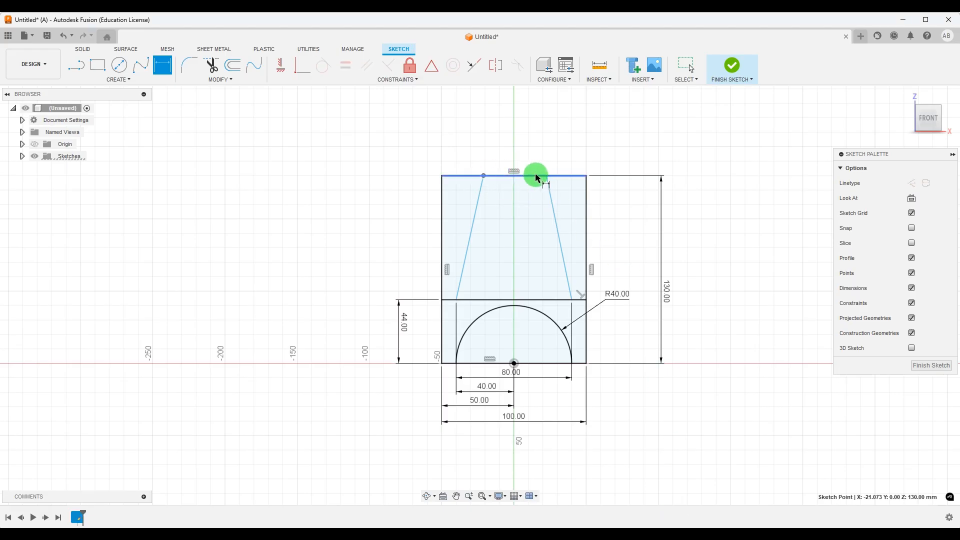
click(524, 134)
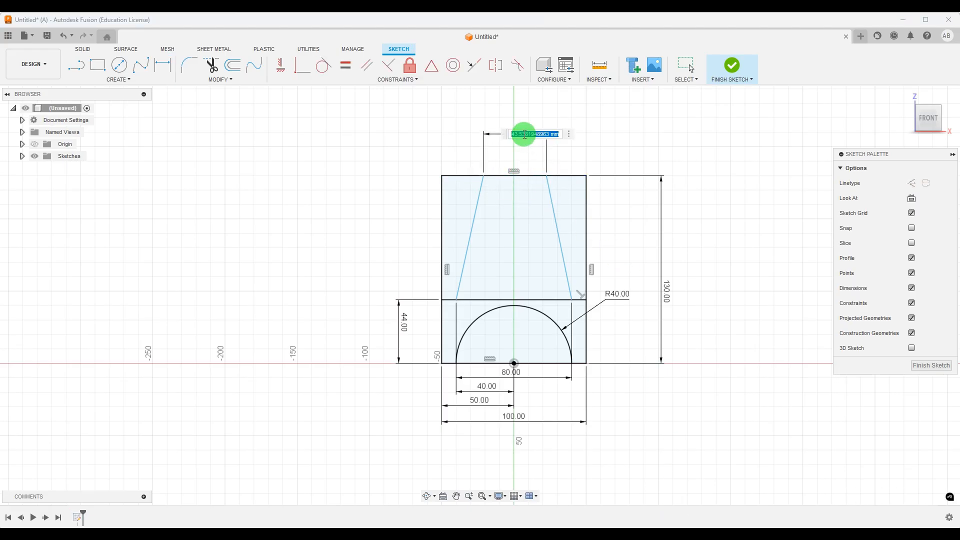
text(48)
key(Return)
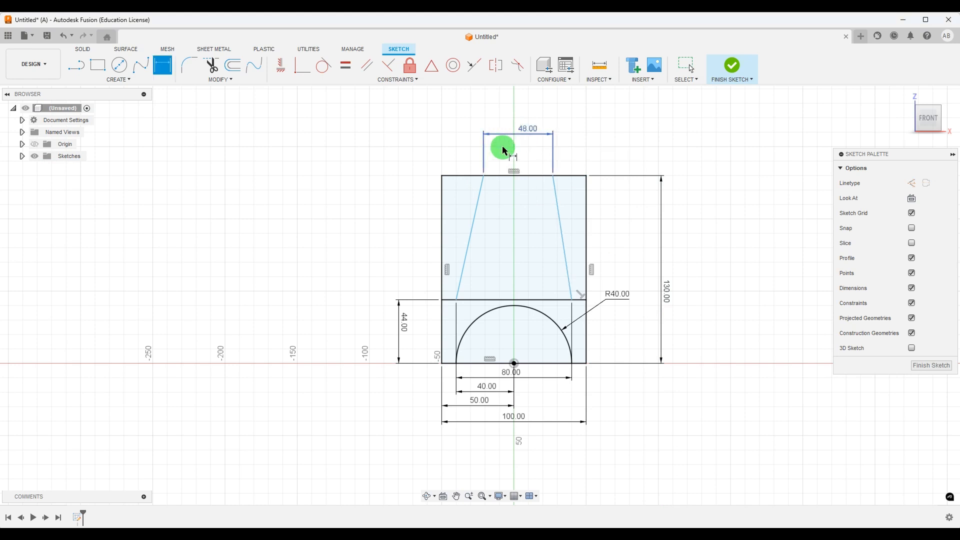
Dimension the upper end of the left sloping line 48/2 mm horizontally from the origin
click(514, 365)
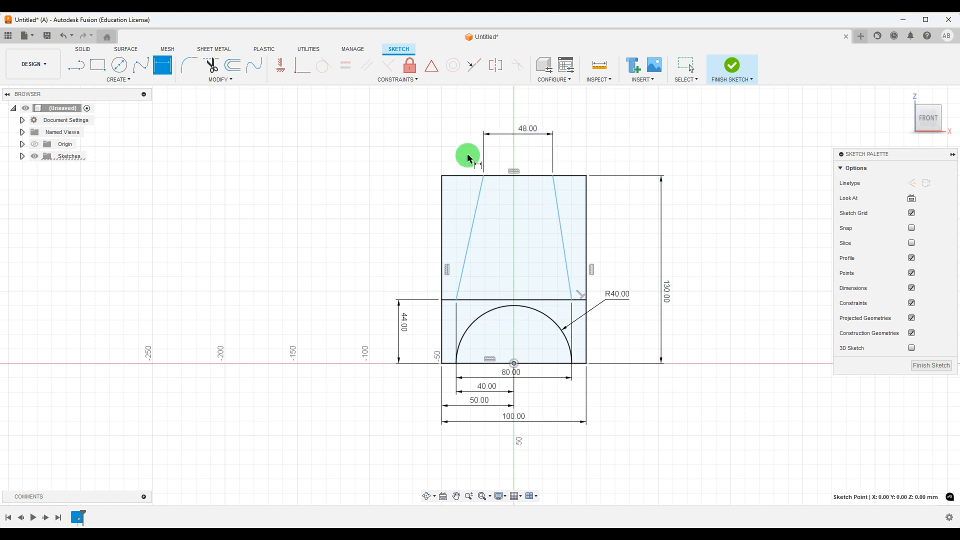
click(484, 176)
click(501, 154)
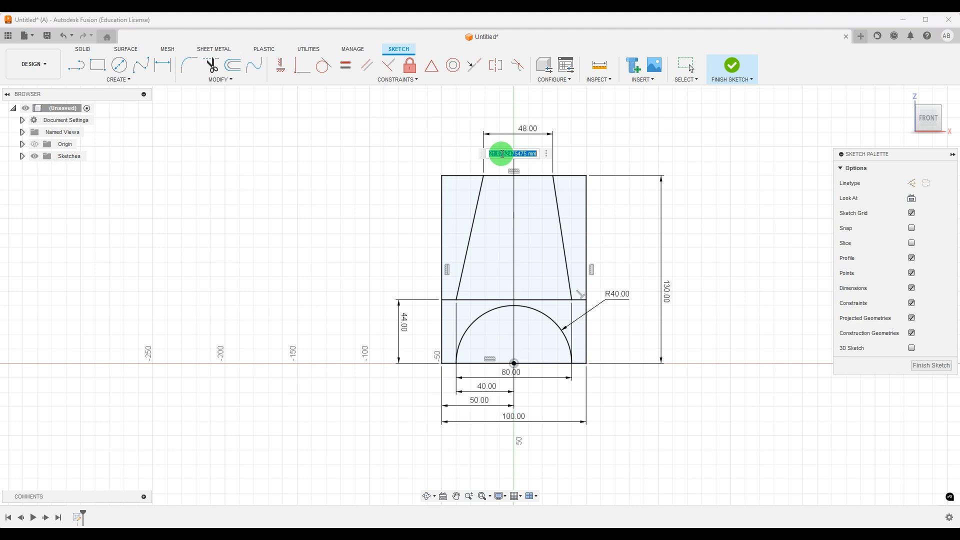
text(48/2)
key(Return)
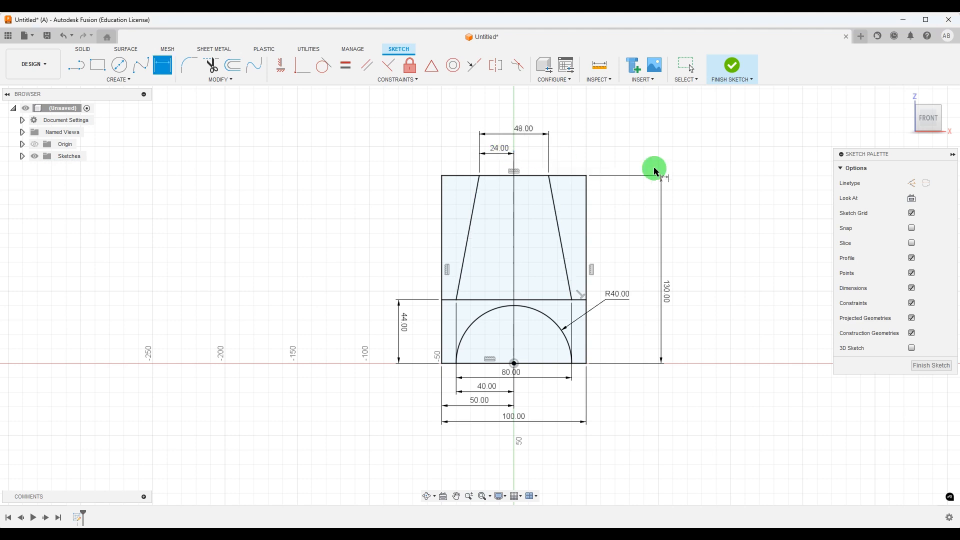
scroll(463, 346, down, 1)
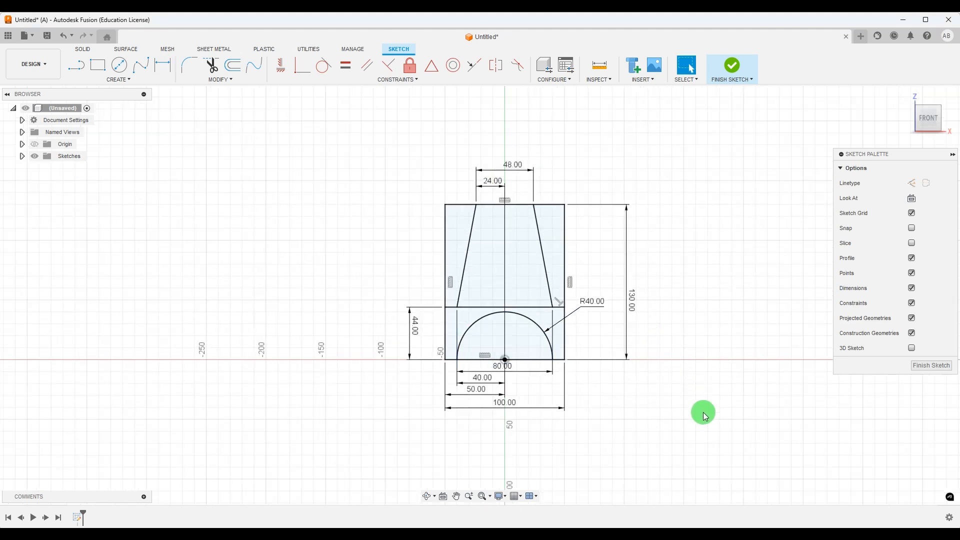
Consult the reference drawing and sketch a 32 mm diameter circle between the sloping lines, near the vertical axis
click(669, 536)
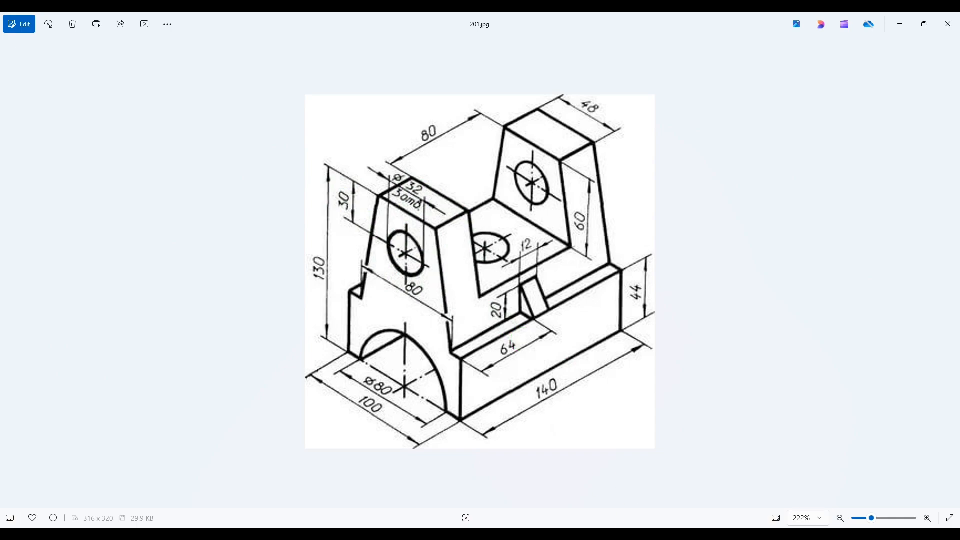
click(659, 534)
click(124, 64)
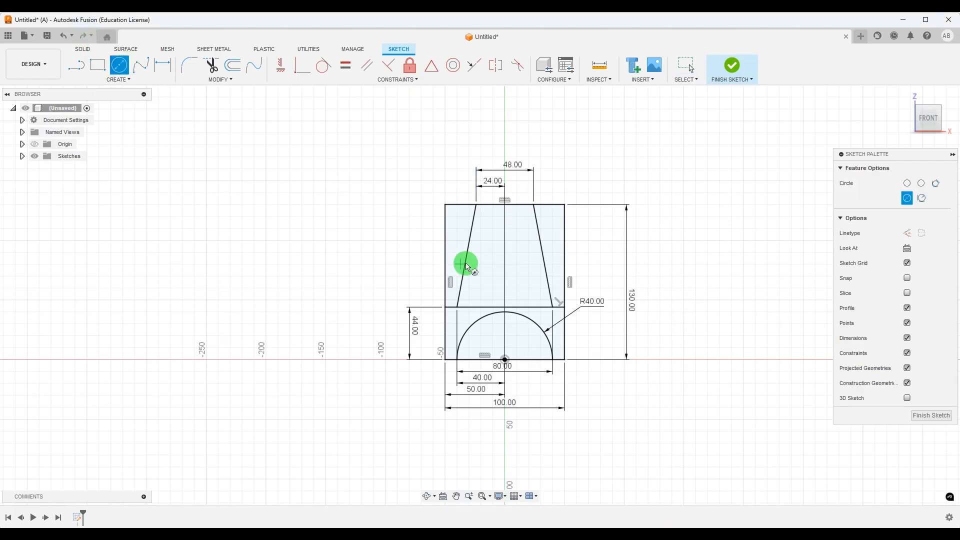
click(505, 248)
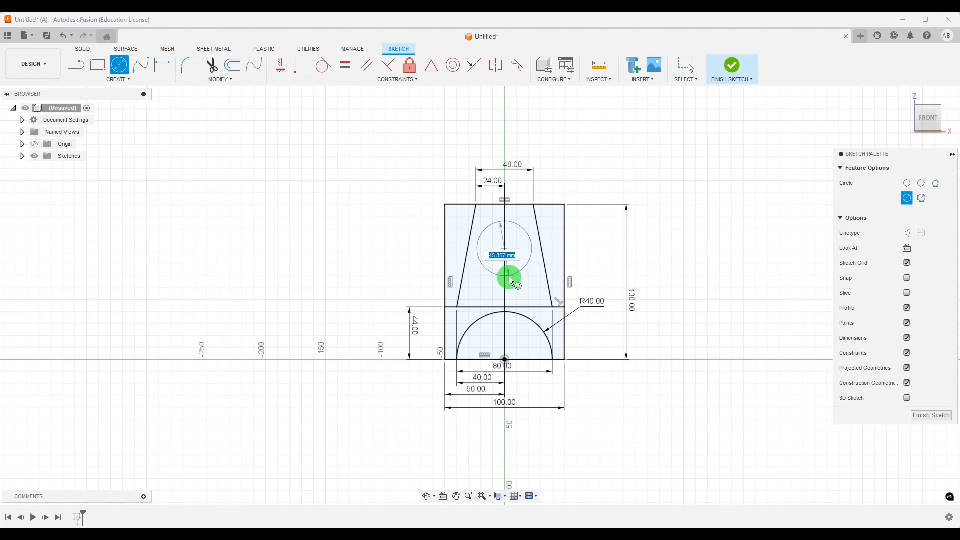
text(32)
key(Return)
key(Escape)
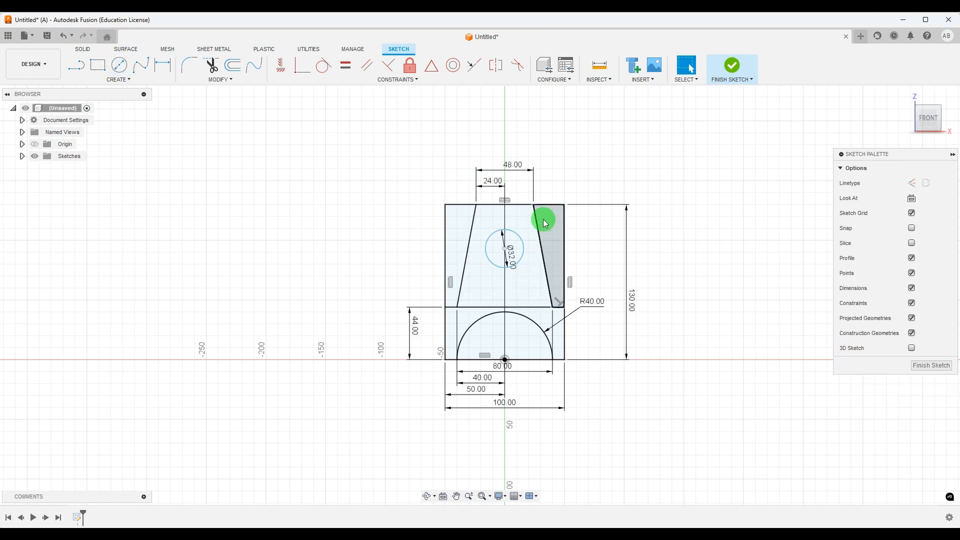
Constrain the circle's center to align vertically with the origin
click(291, 70)
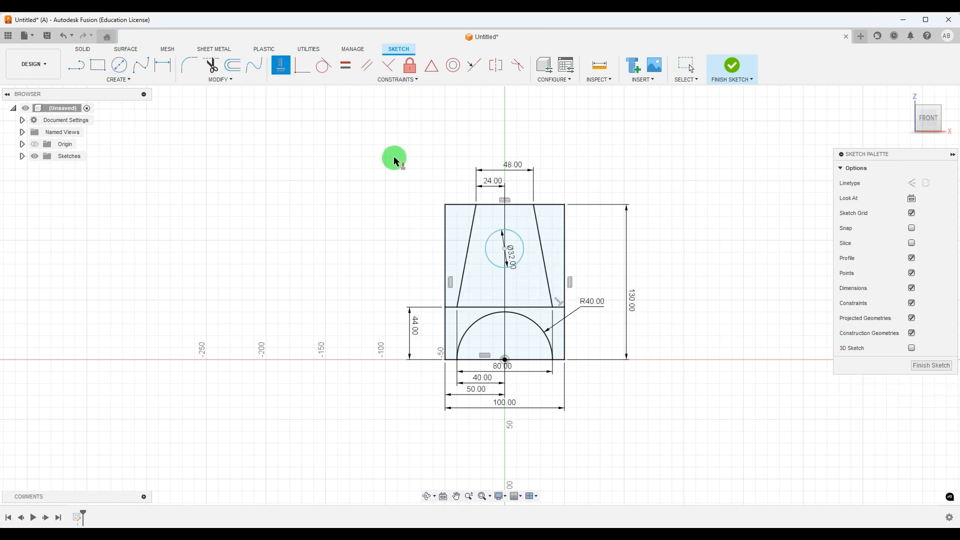
click(505, 361)
click(499, 250)
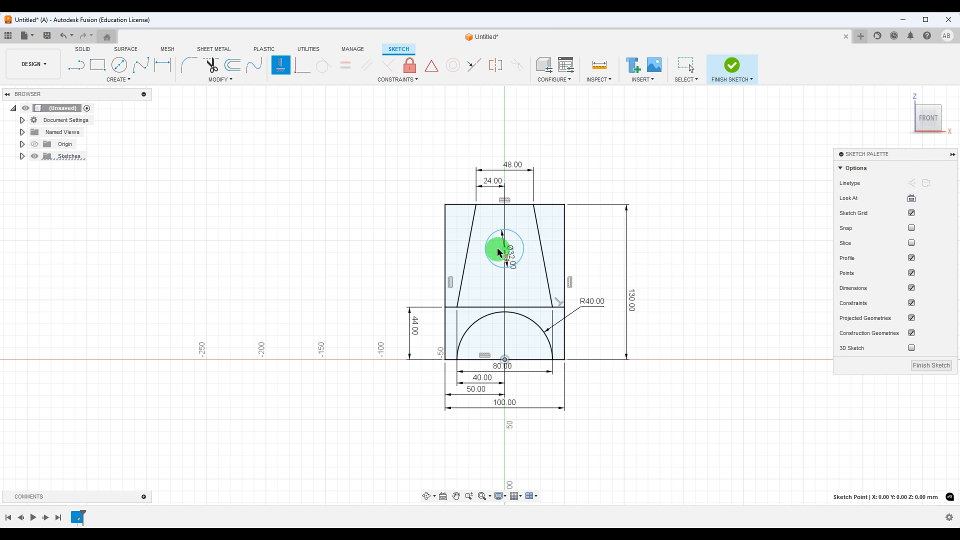
Dimension the circle's center 32 mm below the rectangle's top edge and compare it with the reference drawing
click(163, 65)
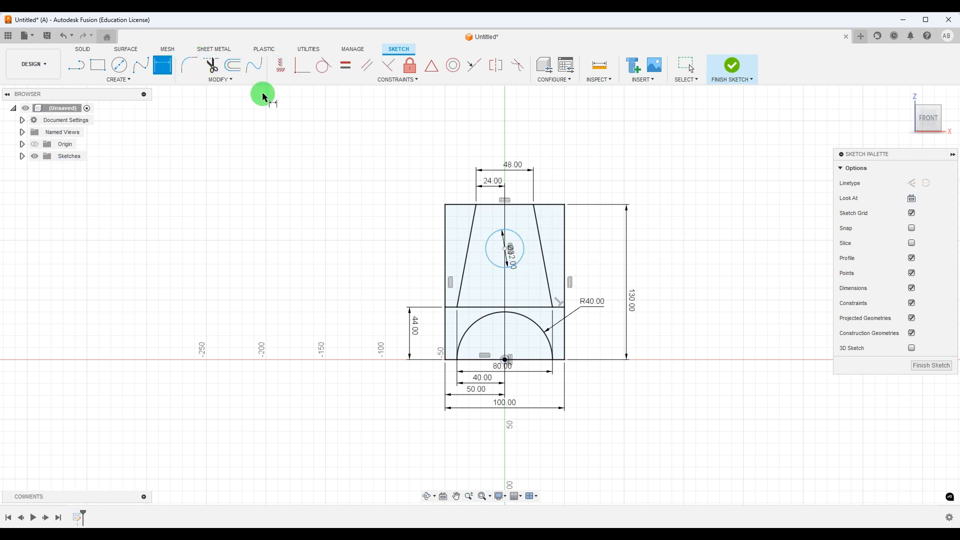
click(486, 206)
click(505, 249)
click(384, 236)
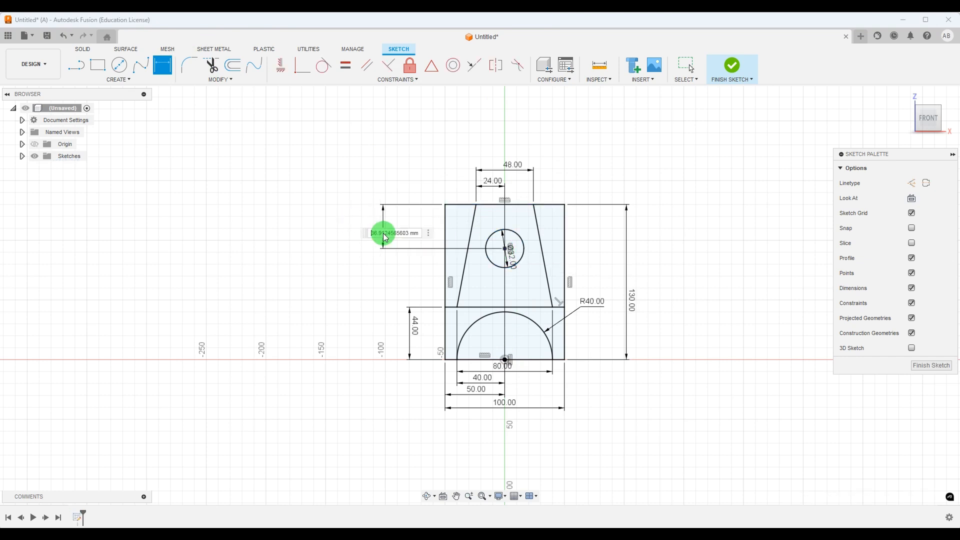
text(32)
key(Return)
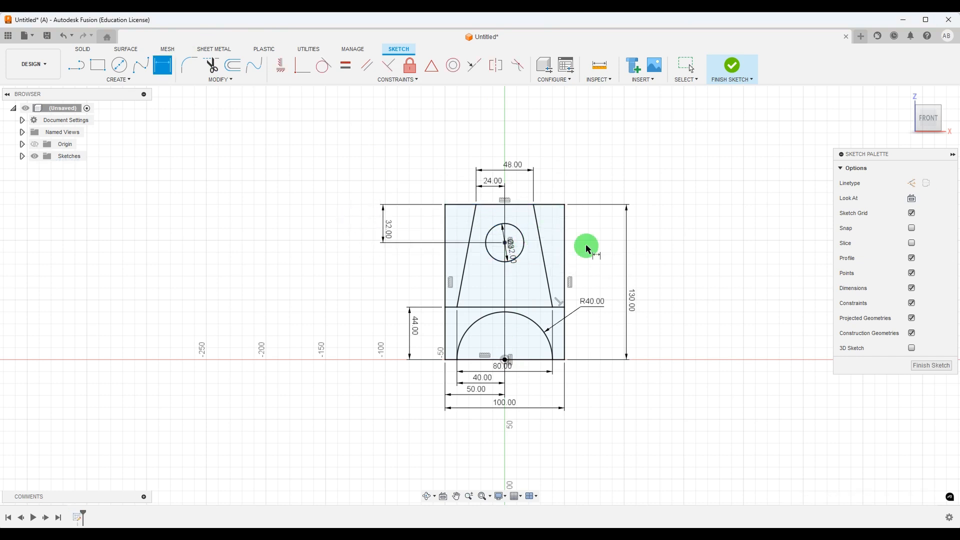
key(alt+Tab)
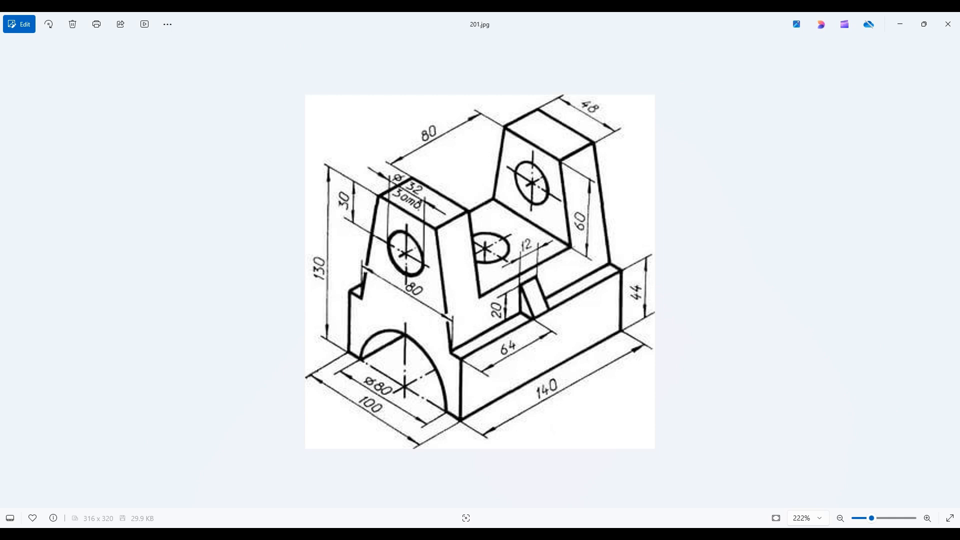
Change the distance from the rectangle's top edge to the circle's center to 30 mm
key(alt+Tab)
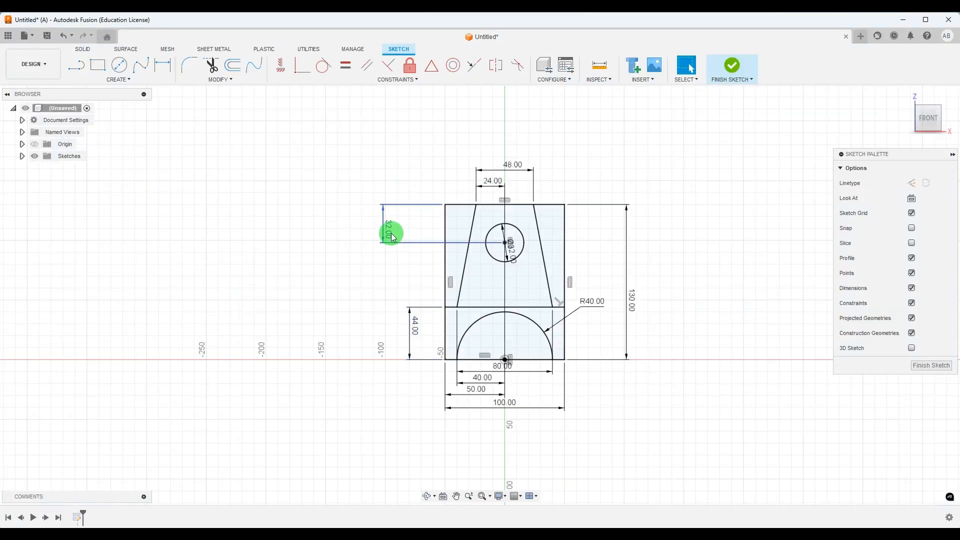
double_click(392, 230)
key(Return)
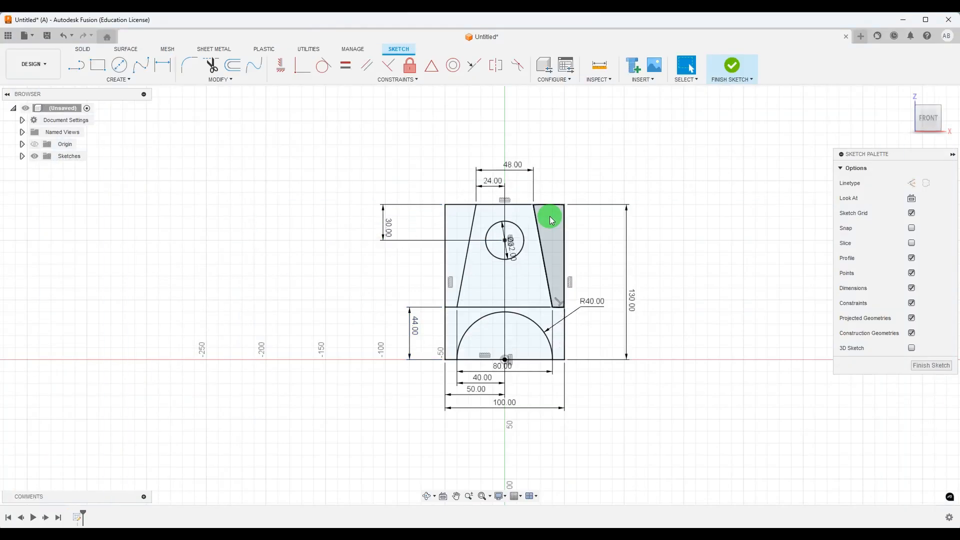
scroll(606, 239, up, 2)
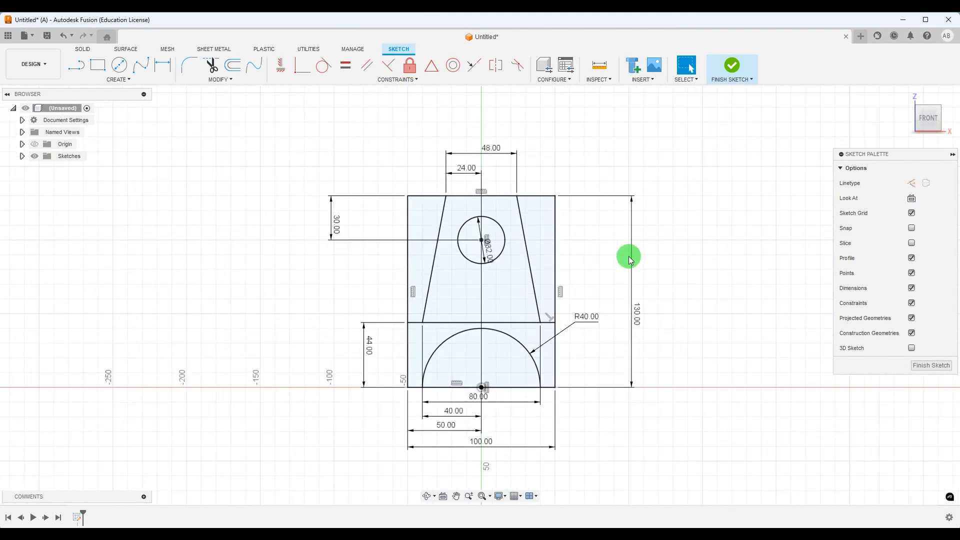
Consult the reference drawing and sketch a horizontal line below the circle, spanning between the two sloping lines
key(alt+Tab)
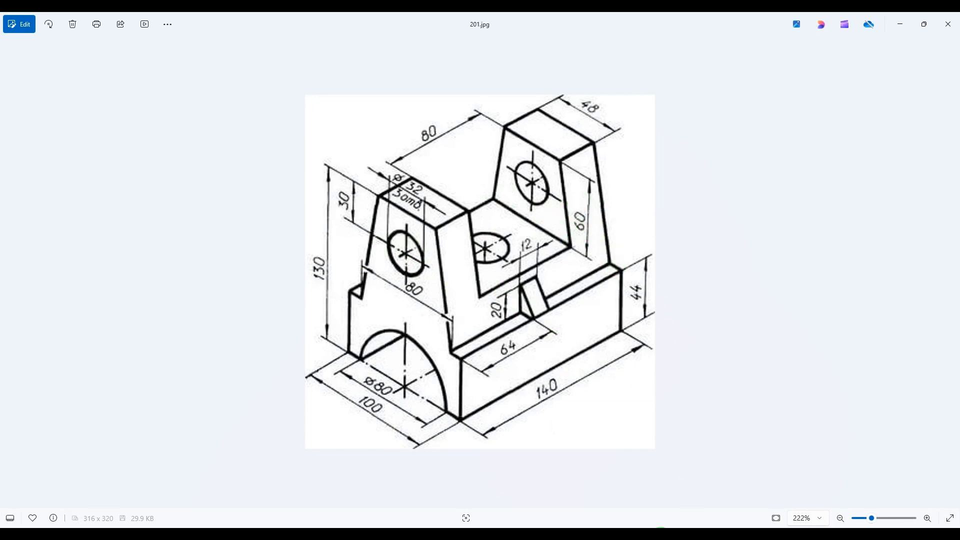
mouse_move(657, 533)
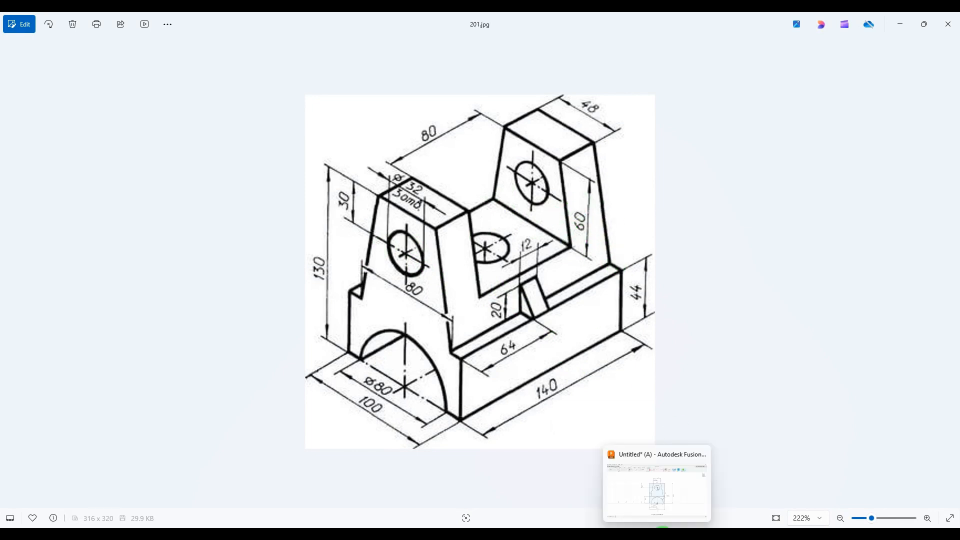
click(662, 534)
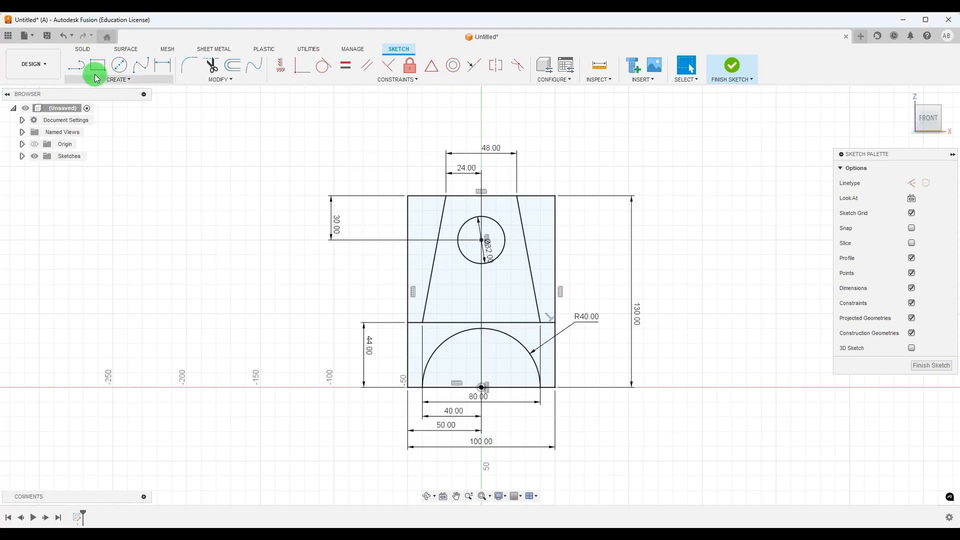
click(430, 283)
click(532, 283)
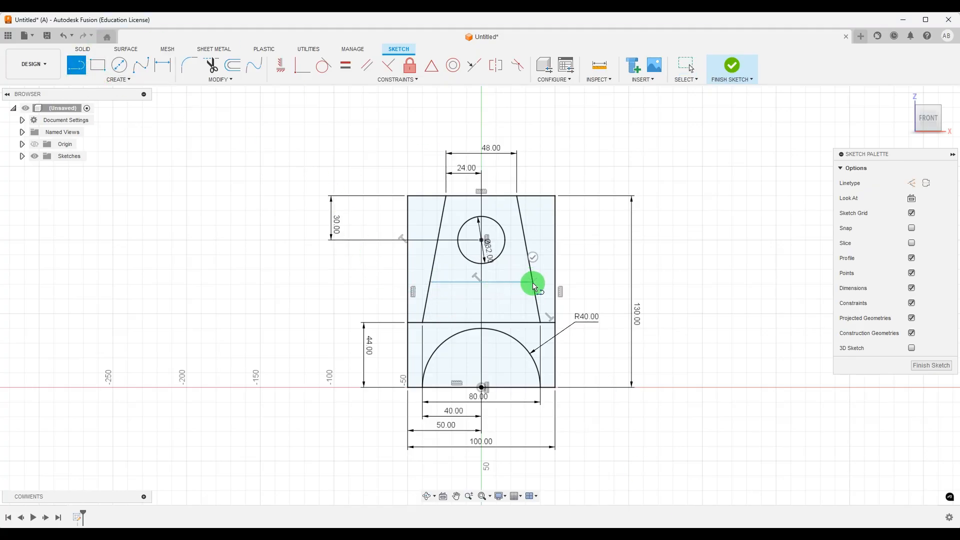
Dimension the new horizontal line 60 mm below the rectangle's top edge
click(161, 65)
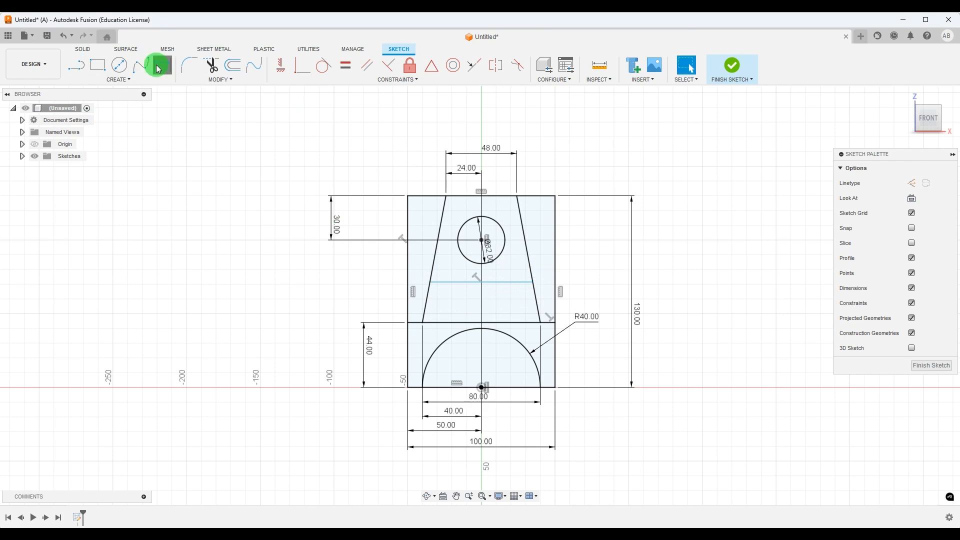
click(498, 197)
click(512, 282)
click(604, 246)
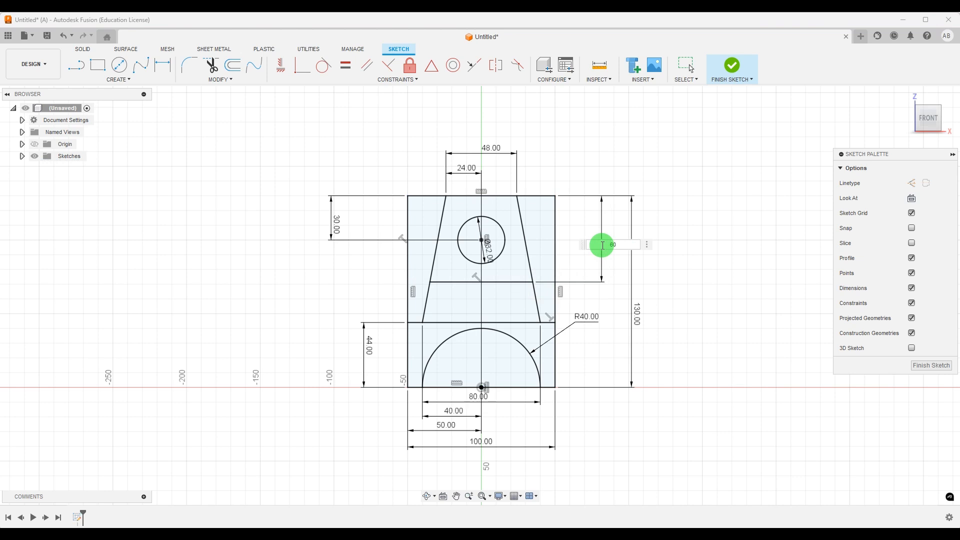
text(60)
key(Return)
scroll(532, 272, up, 2)
key(Escape)
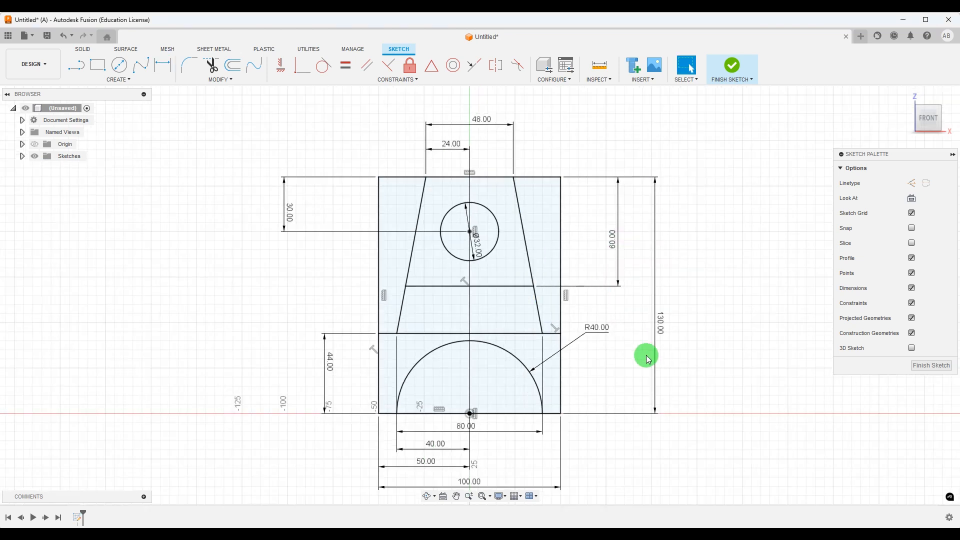
Consult the reference drawing and sketch two rib lines about 25 mm long, from both ends of the 44 mm high horizontal line to the sloping sides
key(alt+Tab)
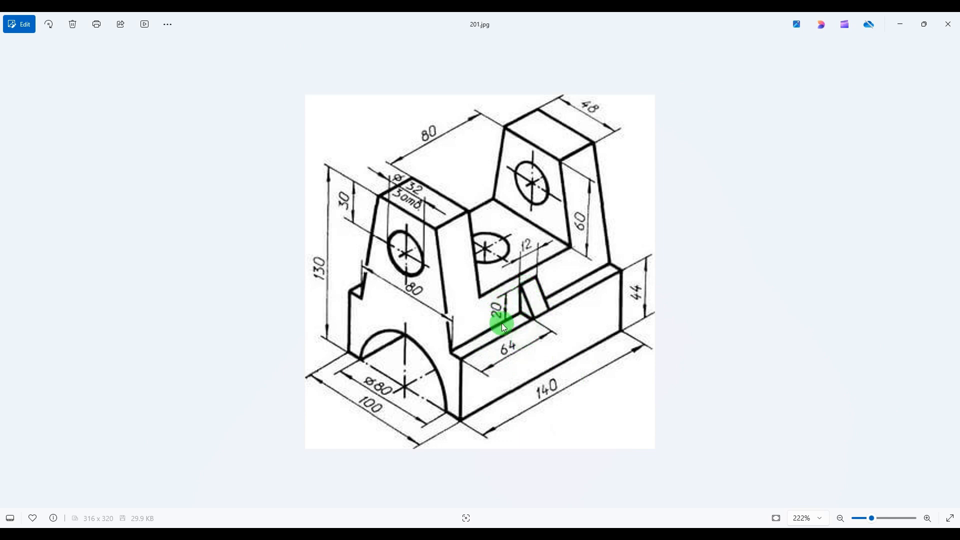
key(alt+Tab)
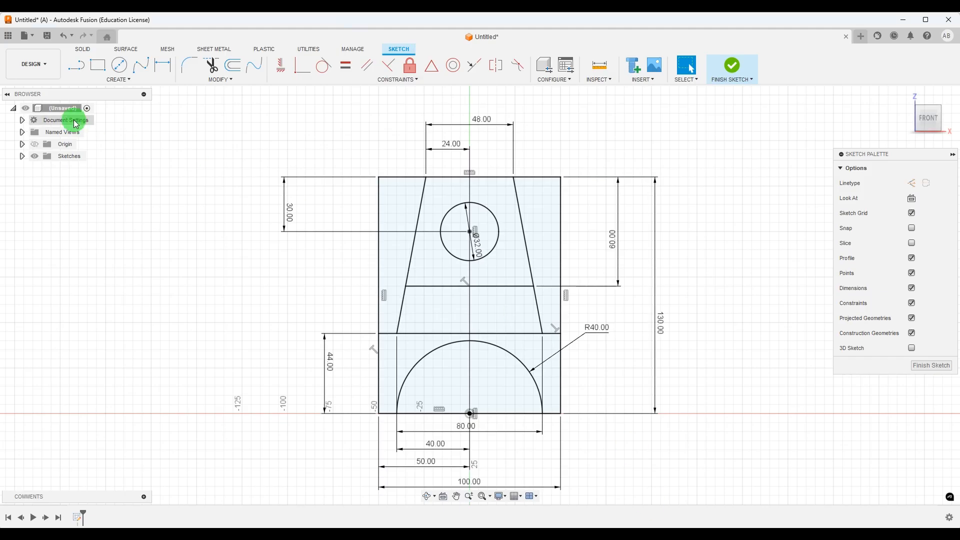
scroll(308, 270, up, 2)
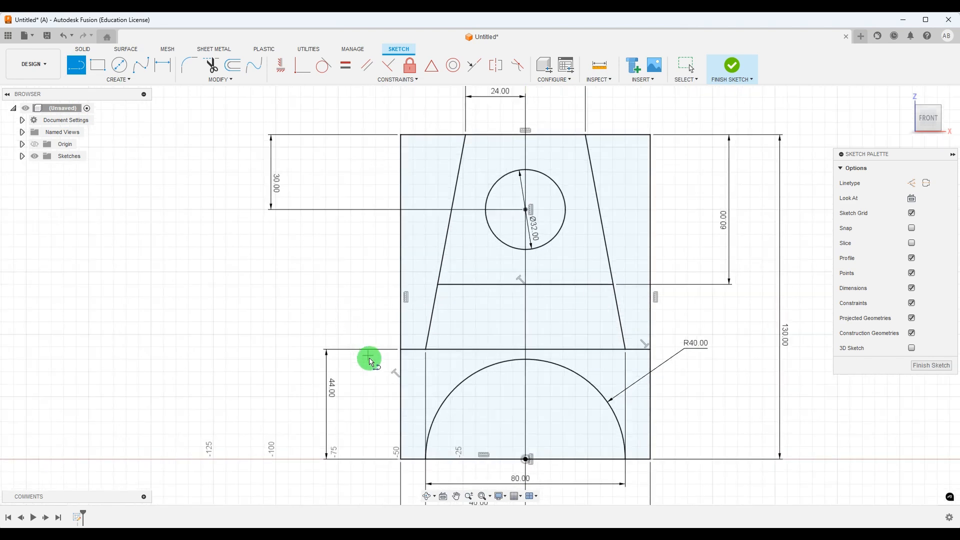
click(401, 350)
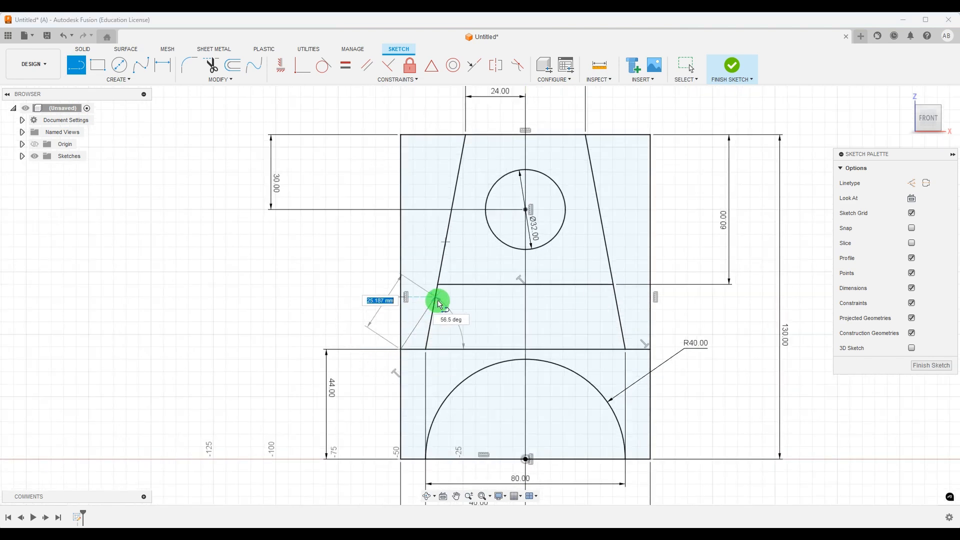
double_click(437, 300)
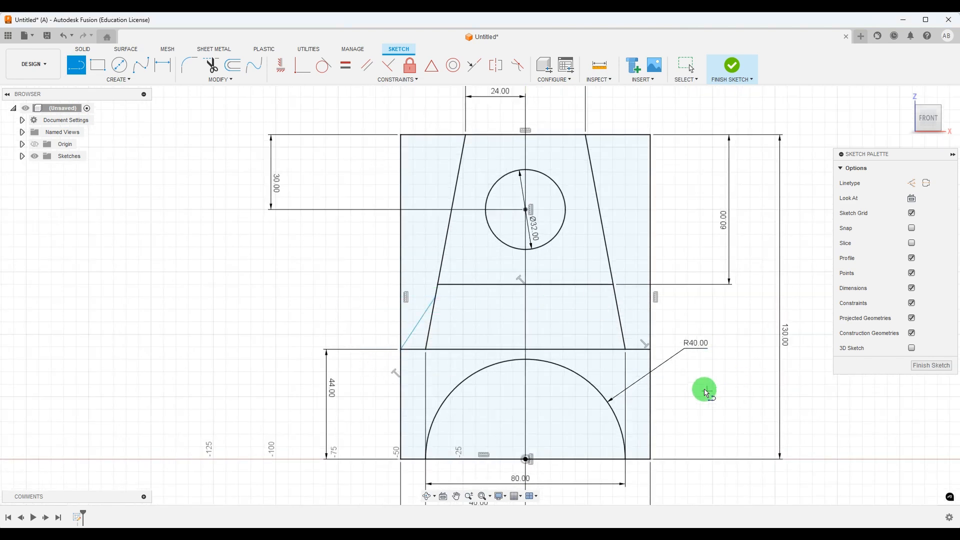
click(651, 350)
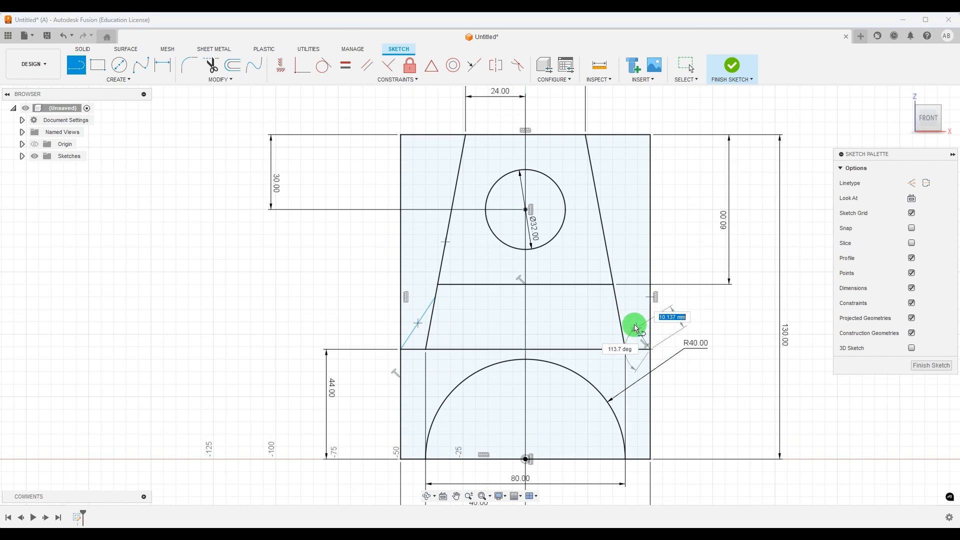
double_click(621, 301)
Dimension the left rib line's upper end 20 mm above the horizontal line at its foot
click(163, 66)
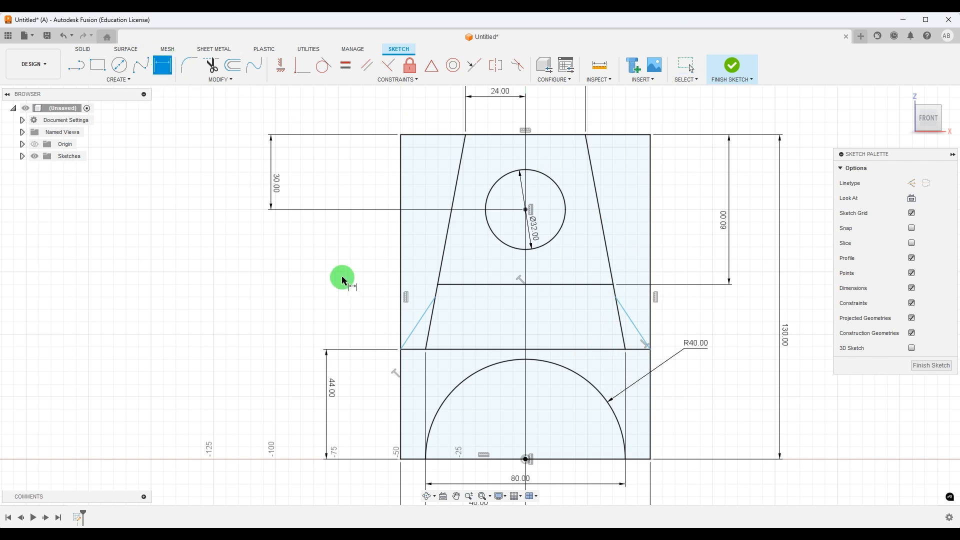
scroll(350, 295, up, 2)
click(433, 357)
click(453, 293)
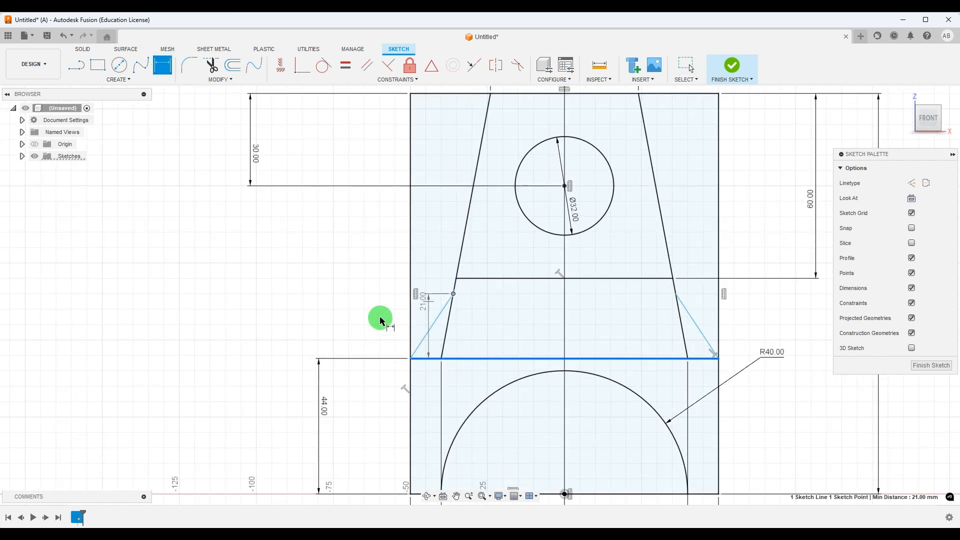
click(356, 327)
text(20)
key(Return)
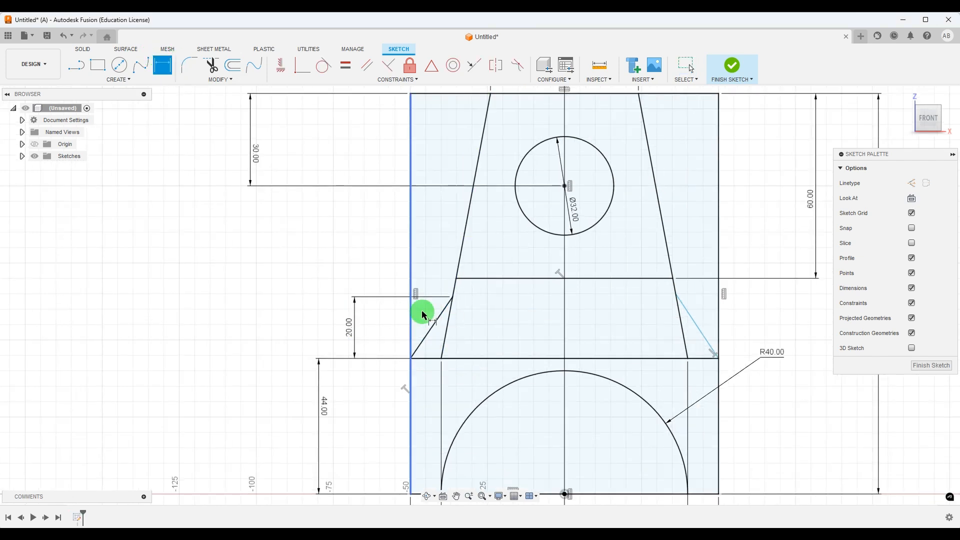
Dimension the right rib line's upper end 20 mm above the same horizontal line
click(702, 359)
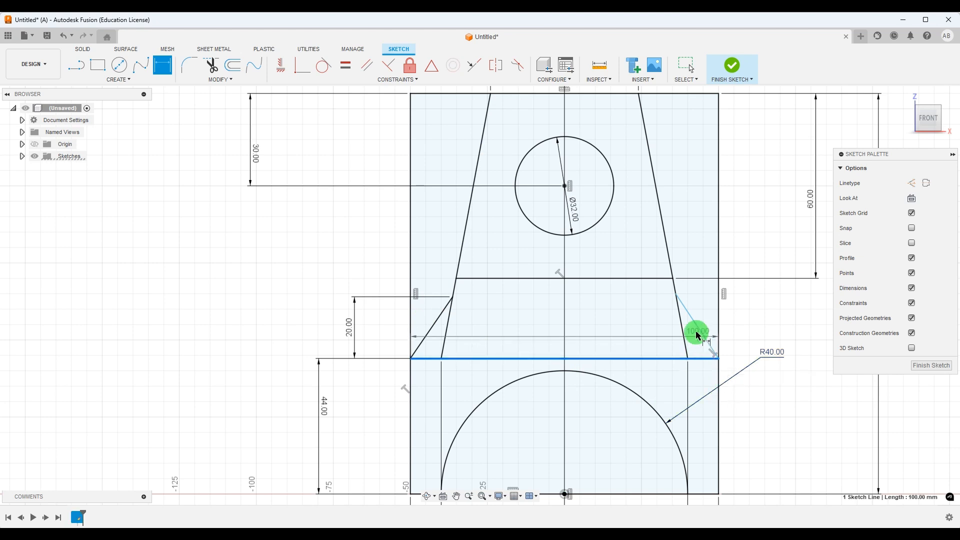
click(676, 295)
click(753, 320)
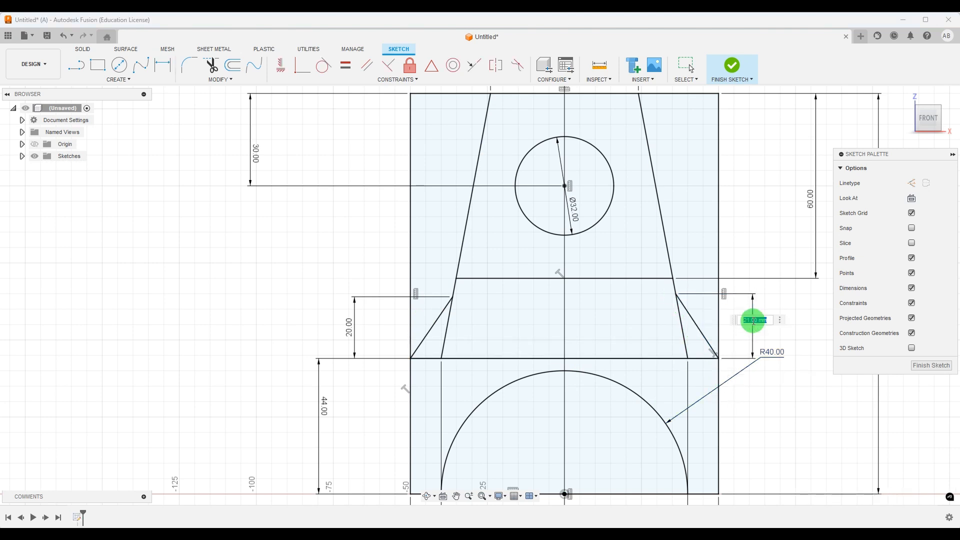
text(20)
key(Return)
scroll(489, 422, down, 5)
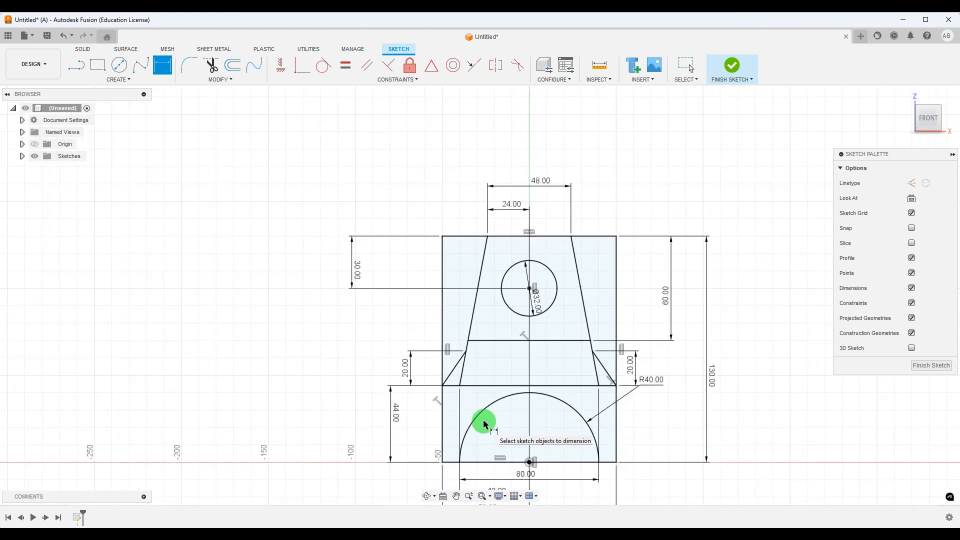
scroll(587, 366, up, 2)
scroll(579, 368, down, 2)
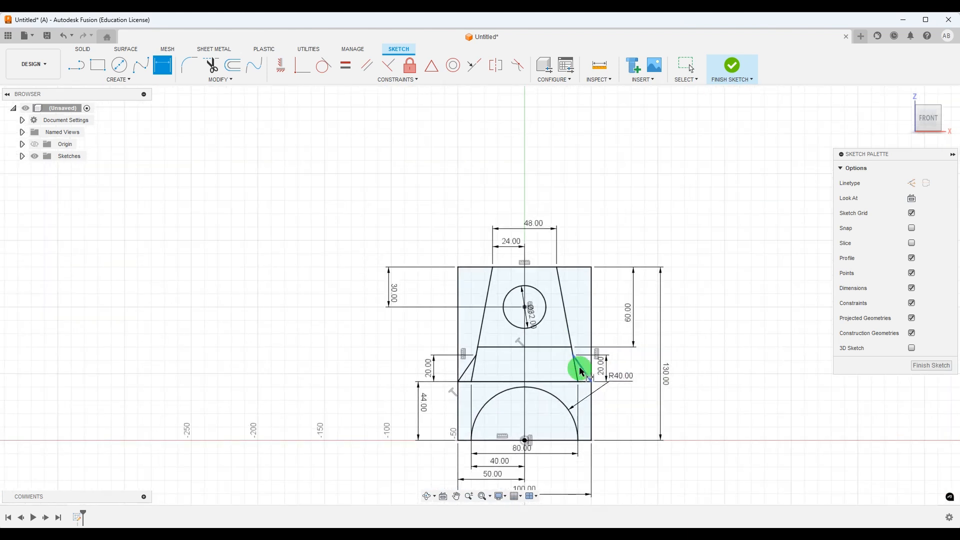
scroll(639, 407, up, 2)
scroll(499, 375, down, 2)
click(511, 388)
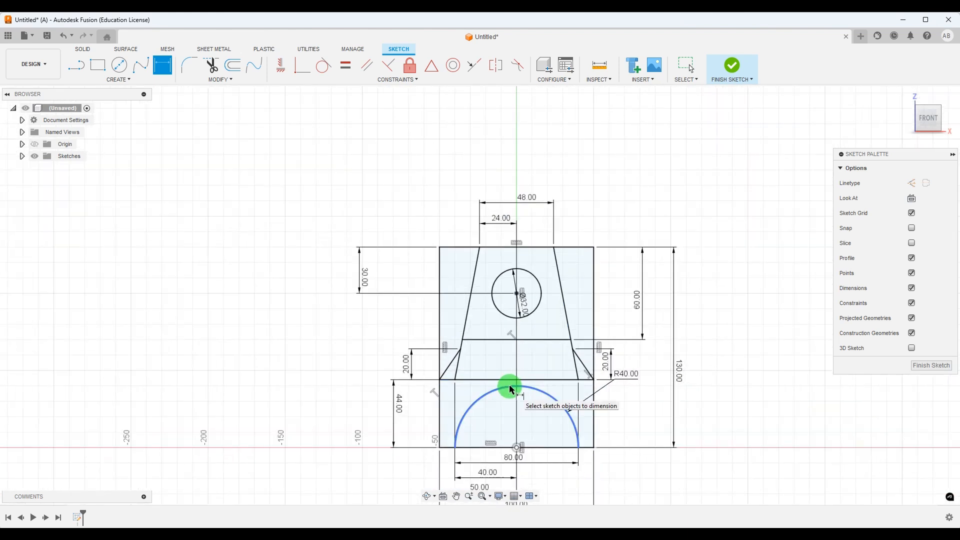
scroll(513, 281, down, 3)
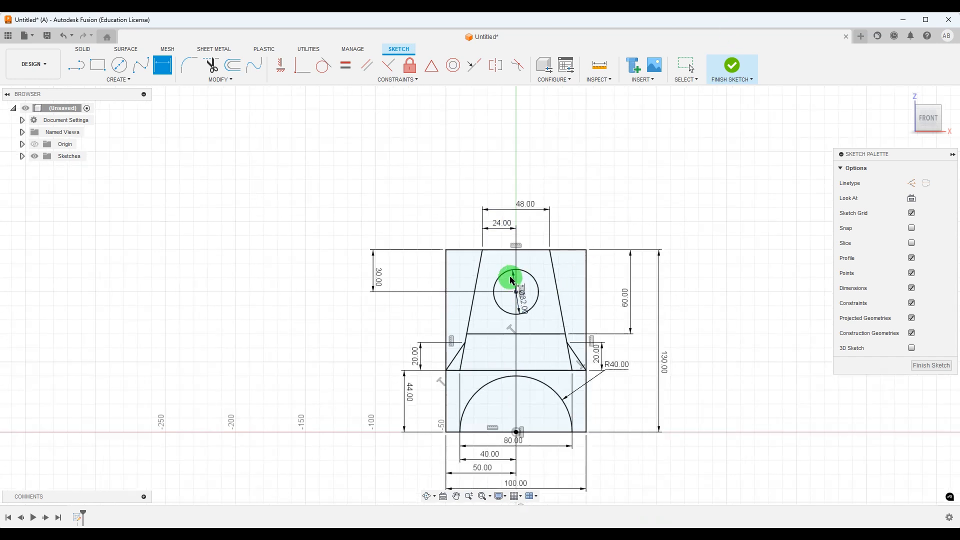
scroll(527, 324, up, 3)
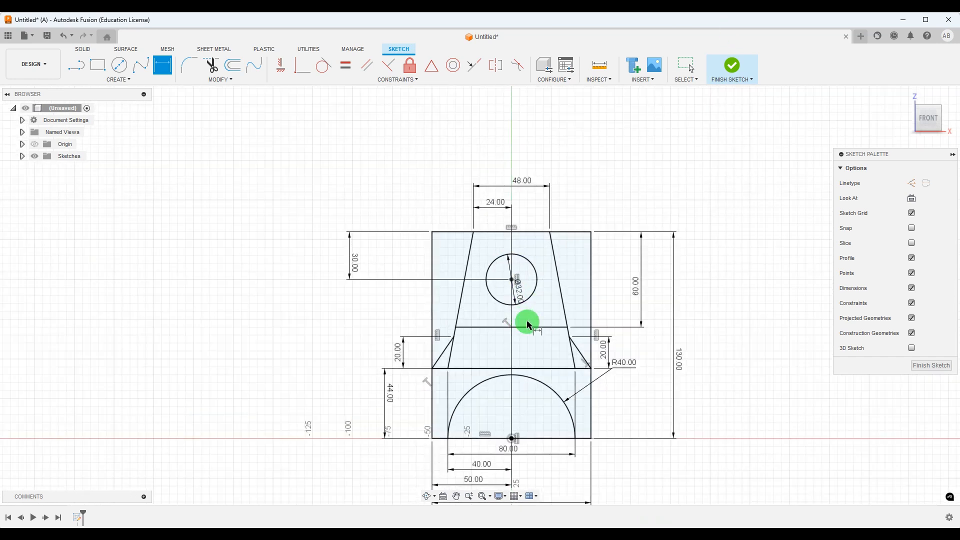
Finish the sketch and check the part's overall length in the reference drawing
click(928, 370)
scroll(710, 313, down, 3)
mouse_move(710, 313)
shift+middle_down()
mouse_move(744, 328)
mouse_move(744, 348)
shift+middle_up()
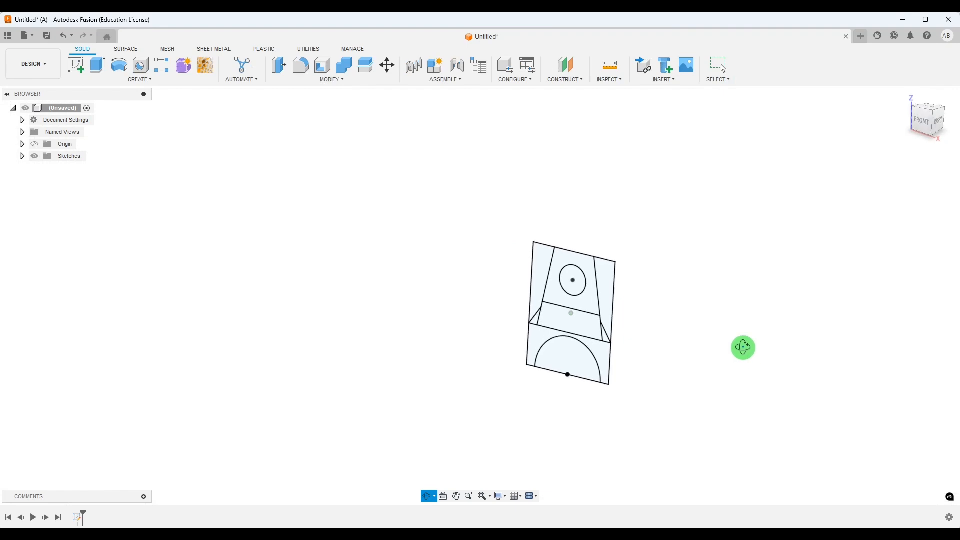
click(566, 536)
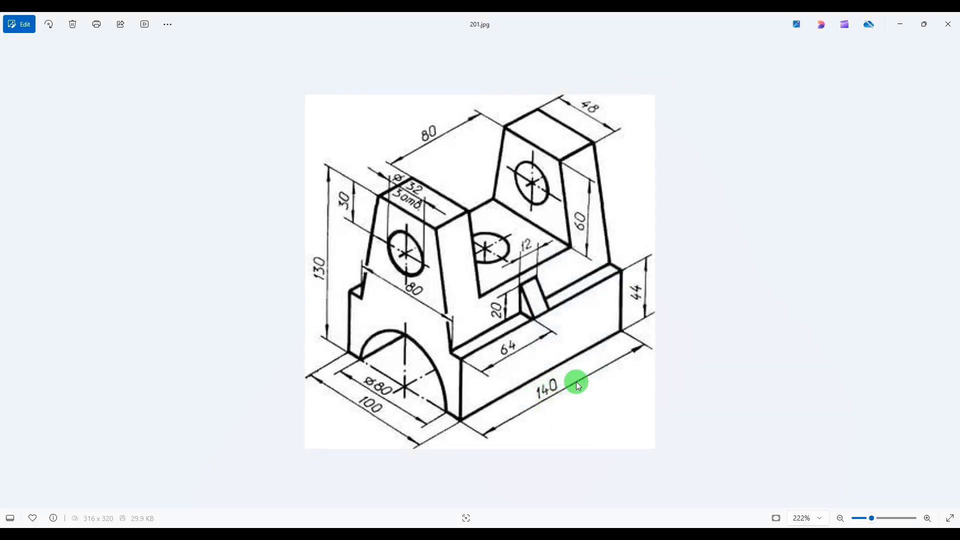
key(alt+Tab)
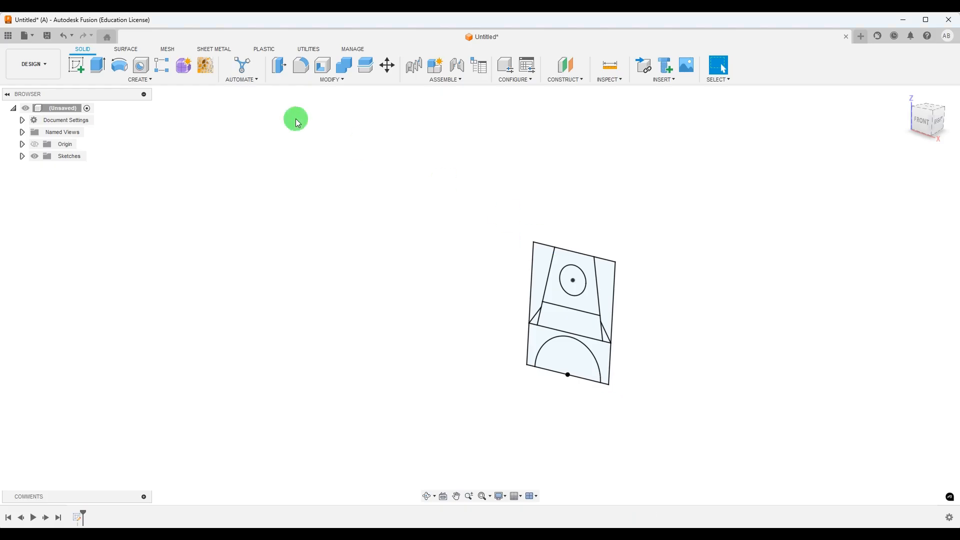
Extrude the arched base profile and both tapered profiles around the hole symmetrically, using a whole length of 140 mm, as a new body
click(98, 65)
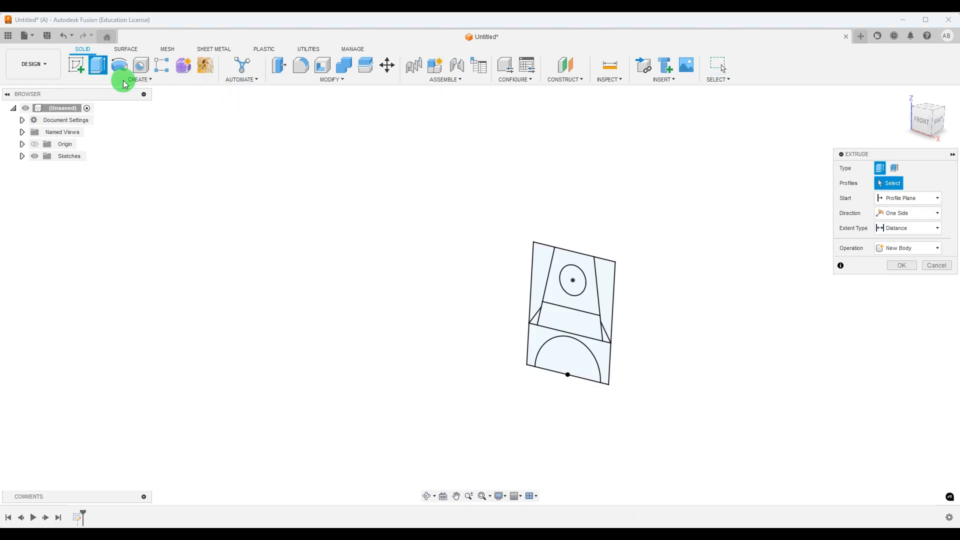
click(599, 361)
click(560, 326)
click(575, 299)
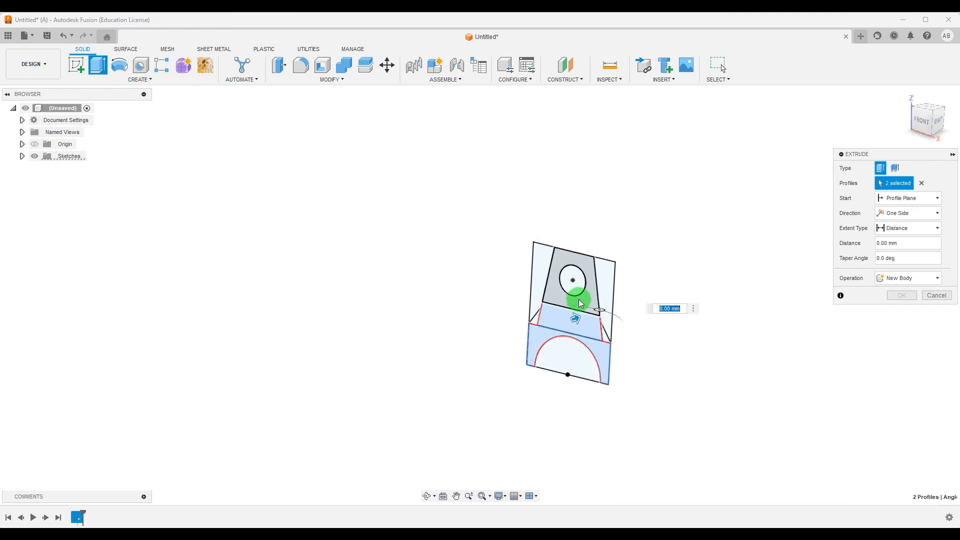
shift+middle_drag(575, 296, 689, 291)
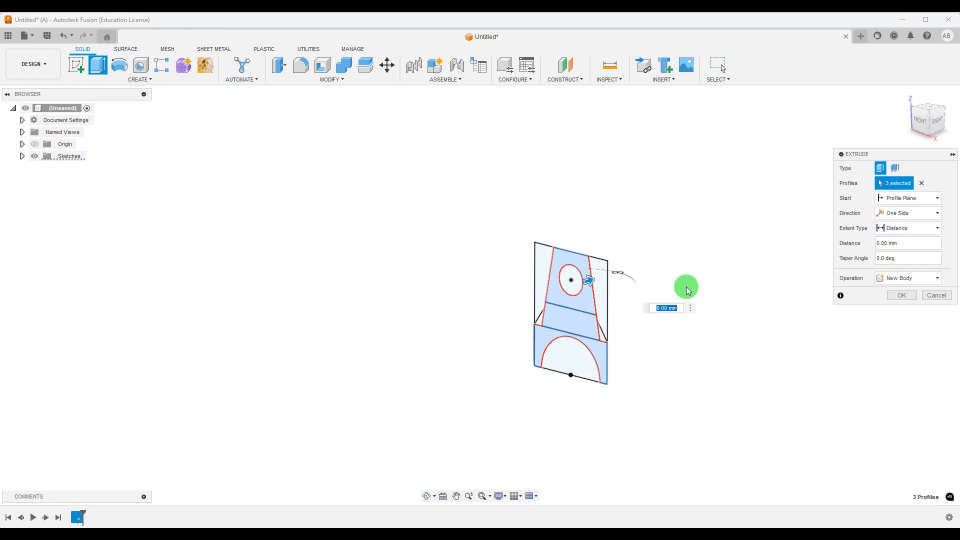
click(936, 213)
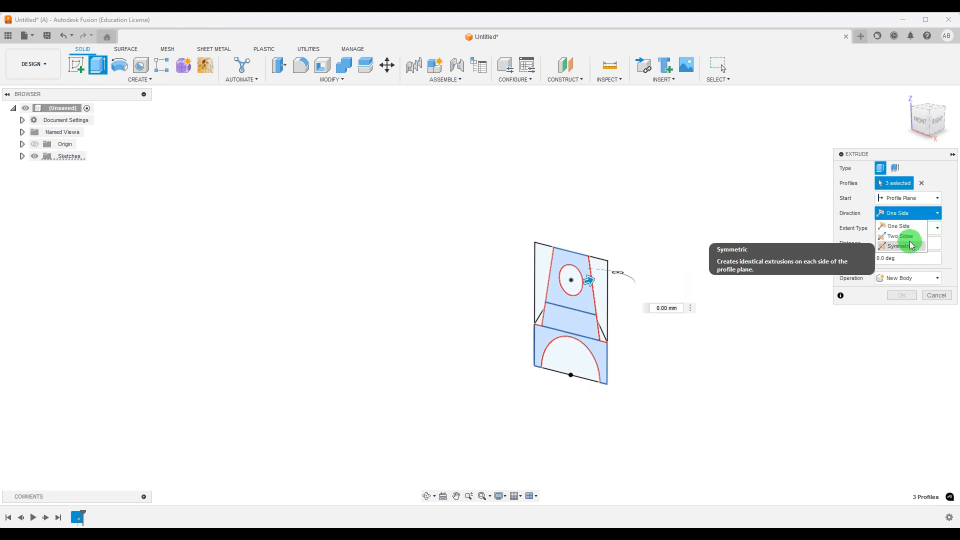
click(912, 248)
click(899, 244)
click(831, 258)
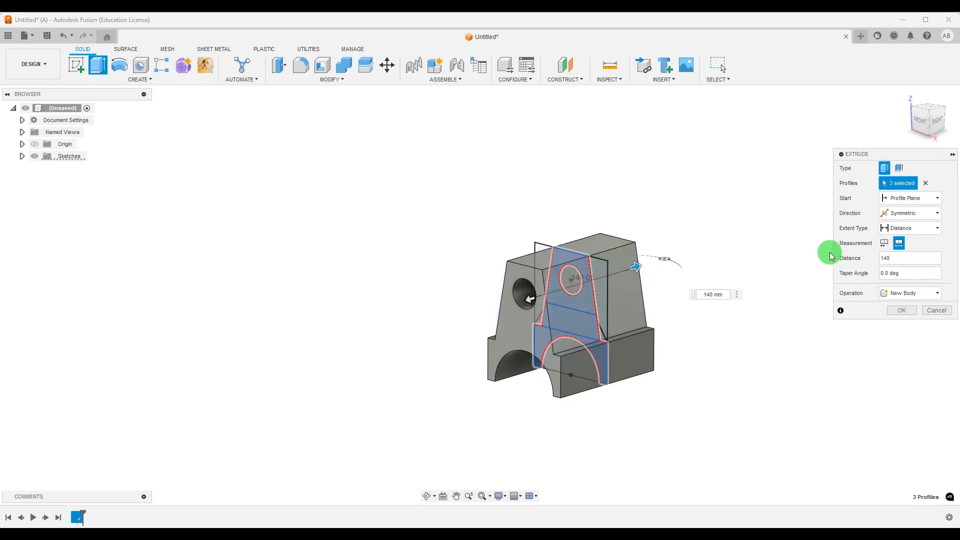
click(902, 310)
shift+middle_drag(769, 229, 767, 242)
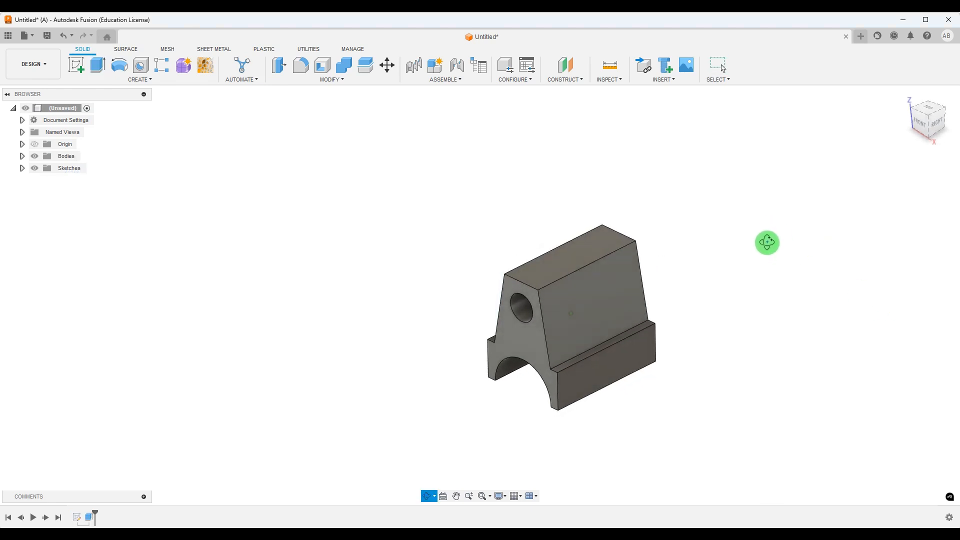
Show the front profile sketch again and hide the solid body
click(102, 162)
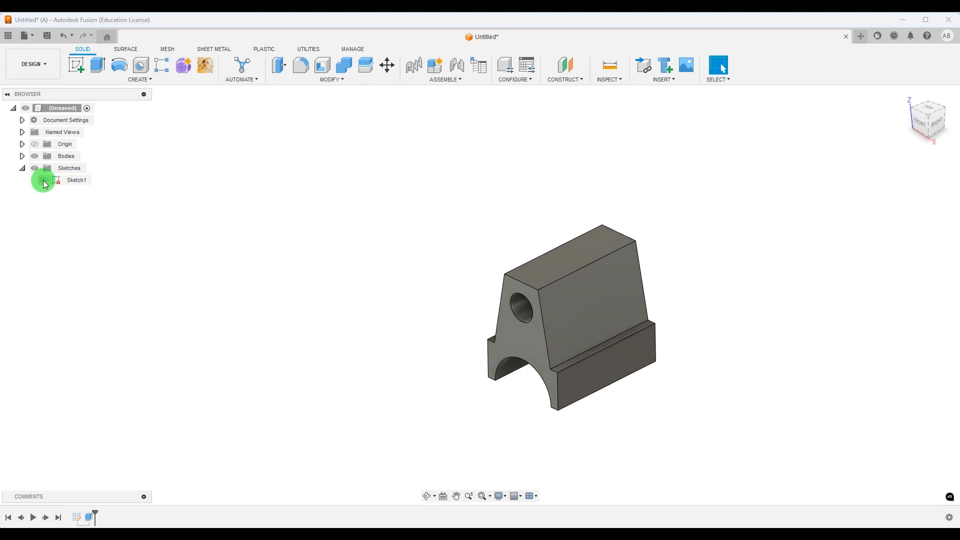
click(44, 180)
shift+middle_drag(800, 263, 800, 252)
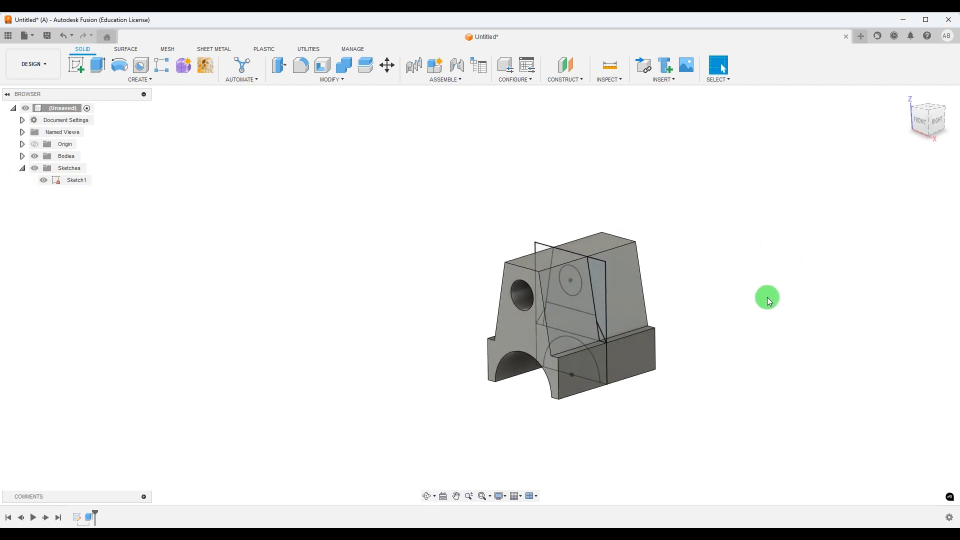
shift+middle_drag(768, 297, 768, 302)
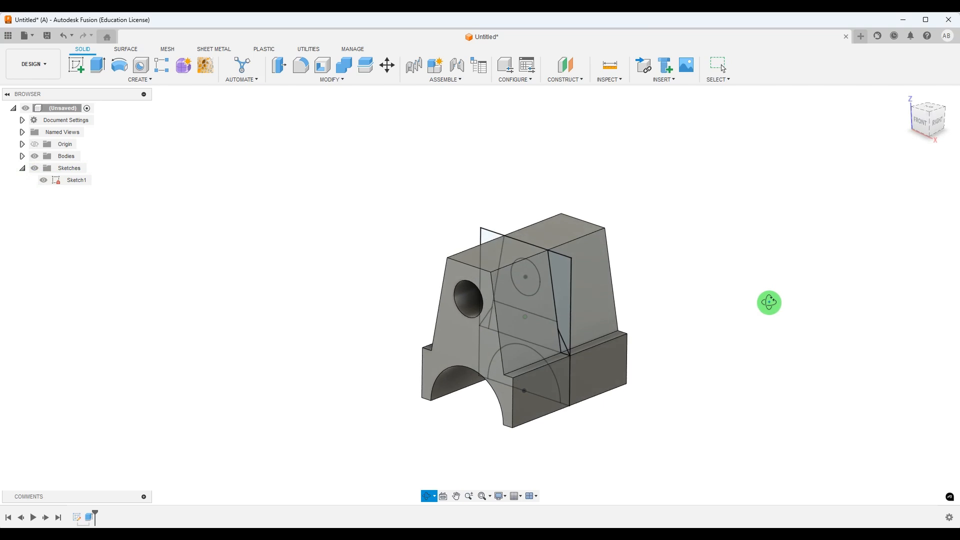
click(44, 168)
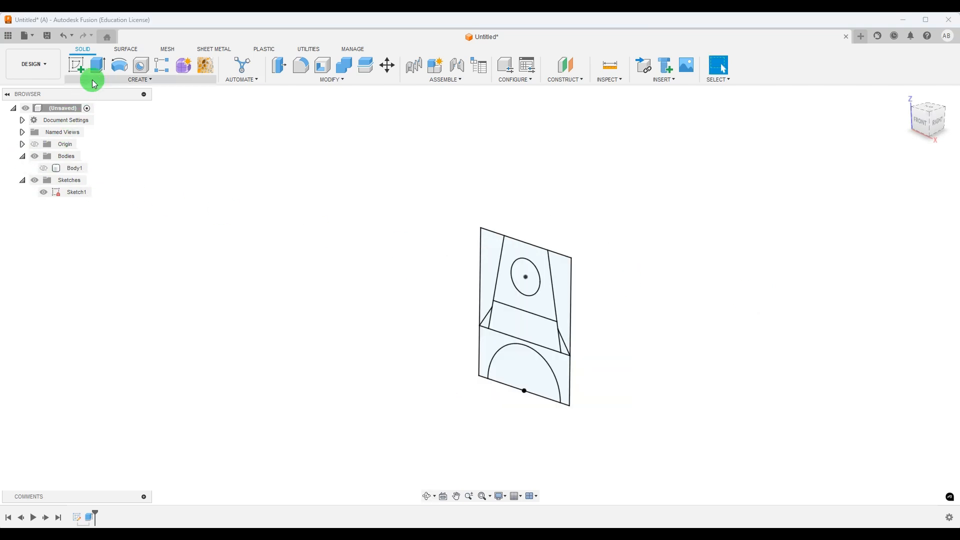
Show the body again and cut it with the upper tapered profile around the hole, extruded symmetrically with a whole length of 80 mm
click(97, 65)
click(532, 301)
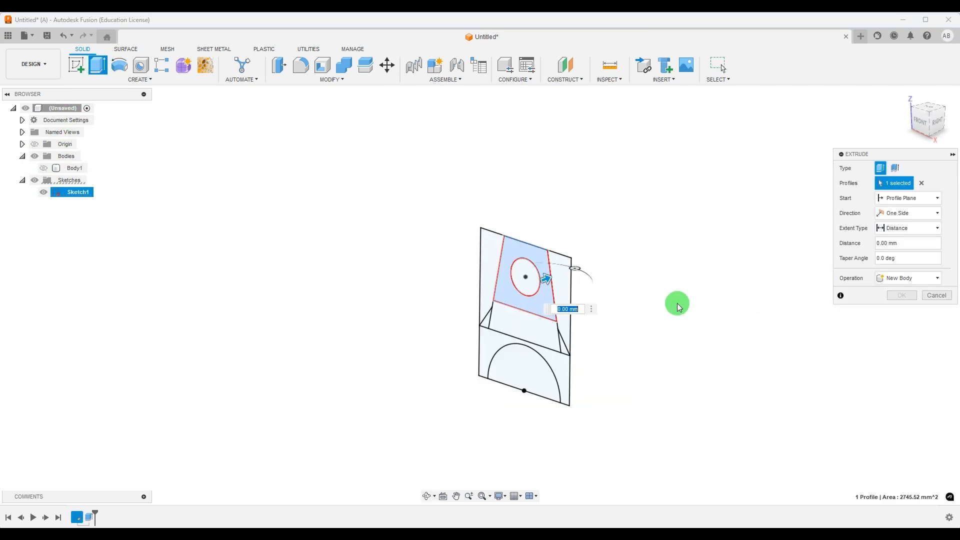
click(681, 532)
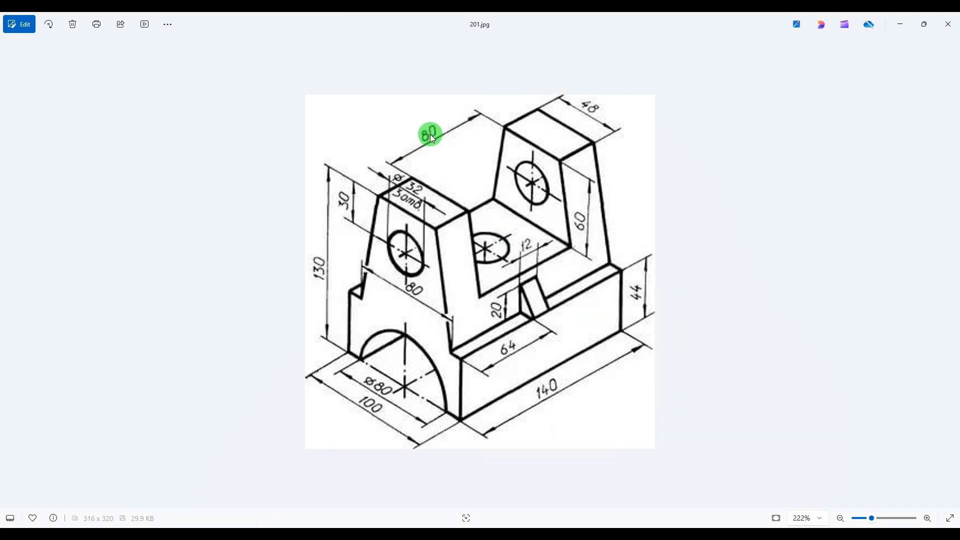
click(682, 531)
click(919, 215)
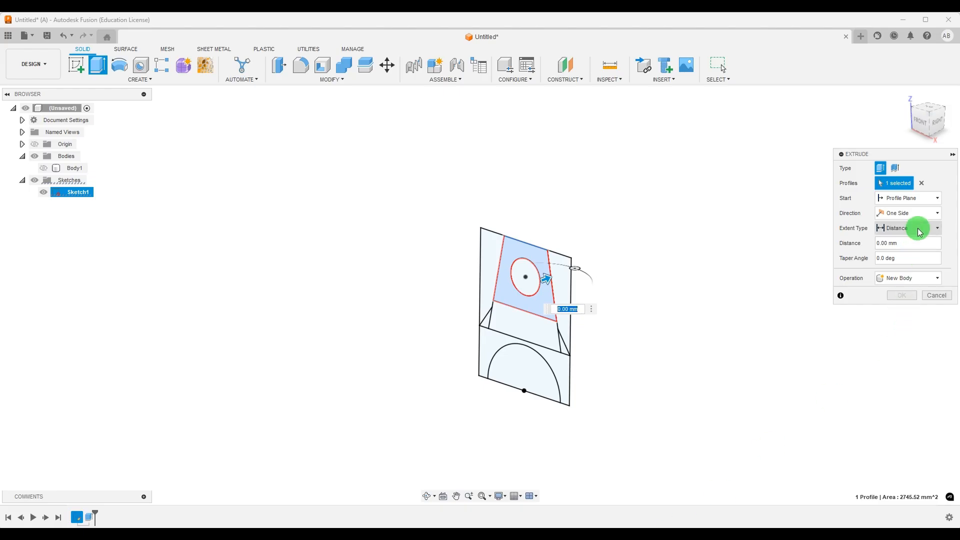
click(900, 246)
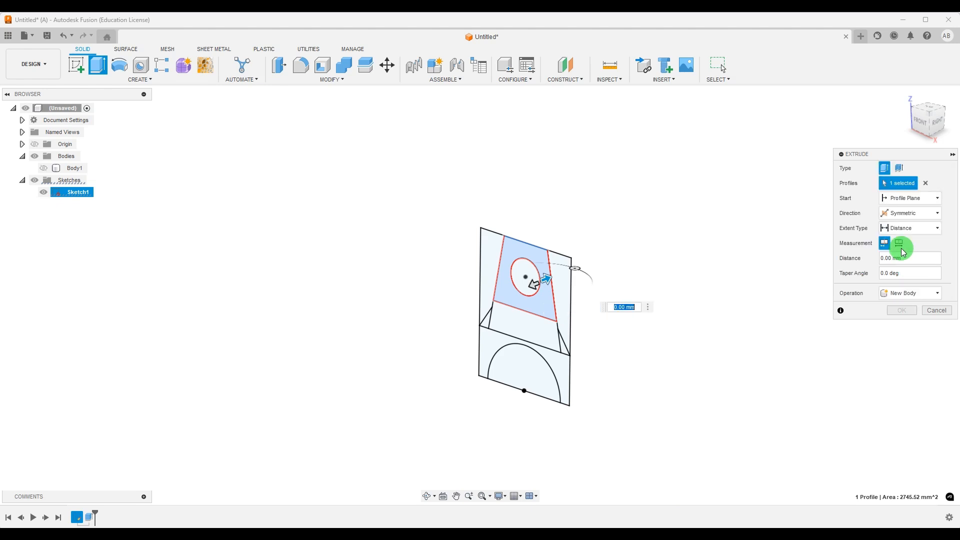
click(900, 245)
click(879, 259)
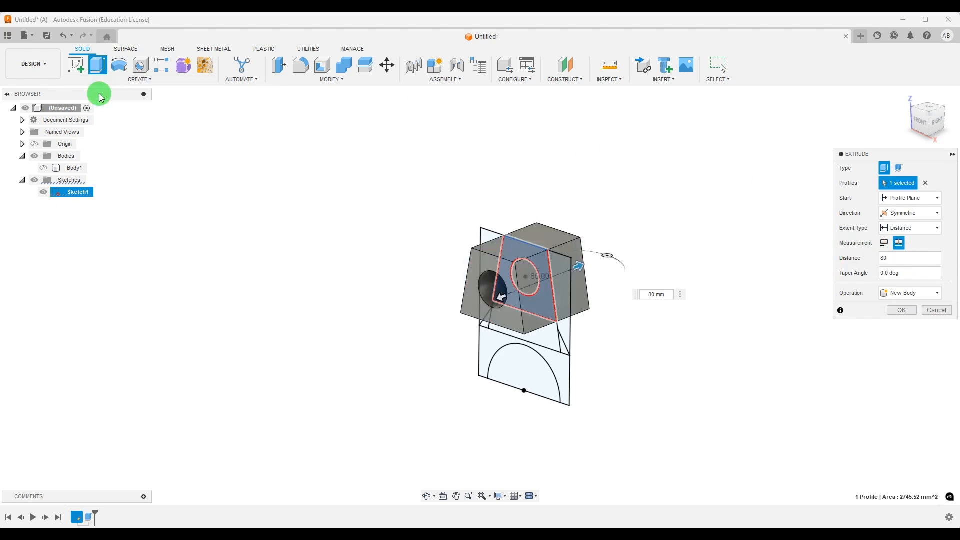
click(43, 169)
shift+middle_drag(721, 230, 705, 245)
click(903, 328)
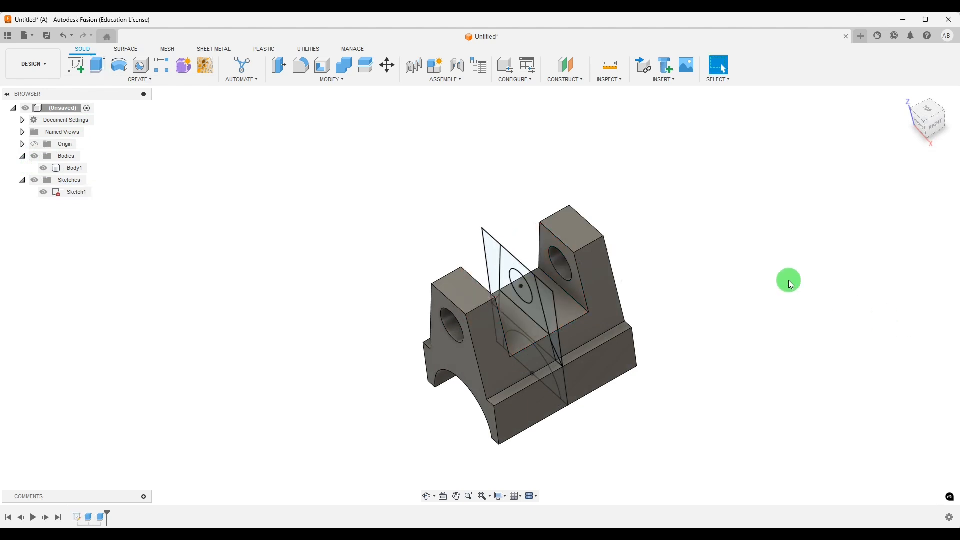
Check the rib dimensions in the reference drawing and select both triangular rib profiles for an extrusion
shift+middle_drag(788, 279, 757, 244)
click(571, 348)
scroll(571, 349, up, 1)
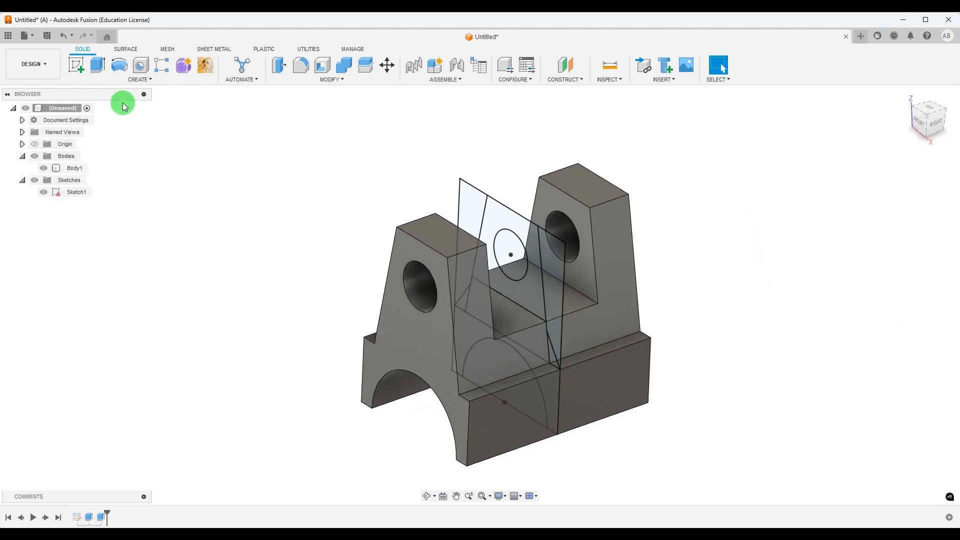
key(alt+Tab)
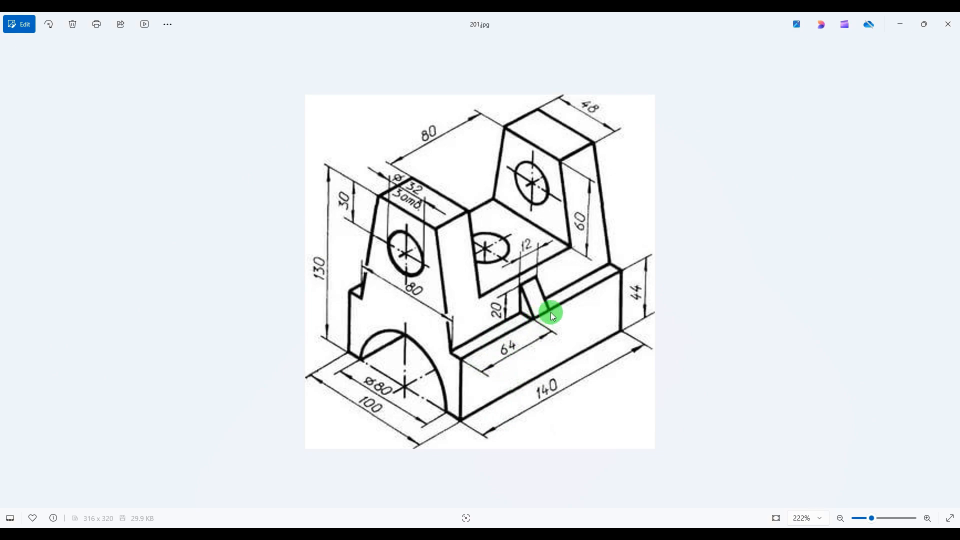
key(alt+Tab)
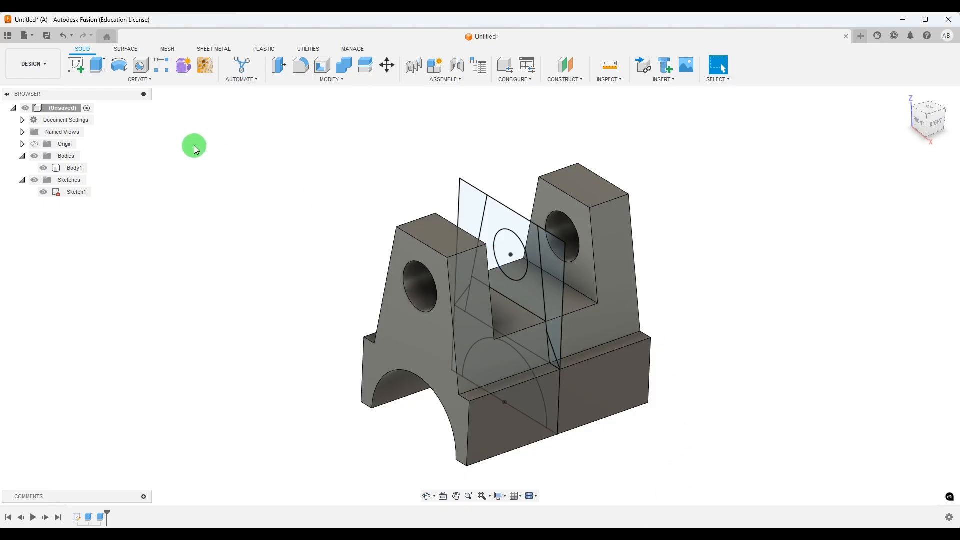
click(92, 71)
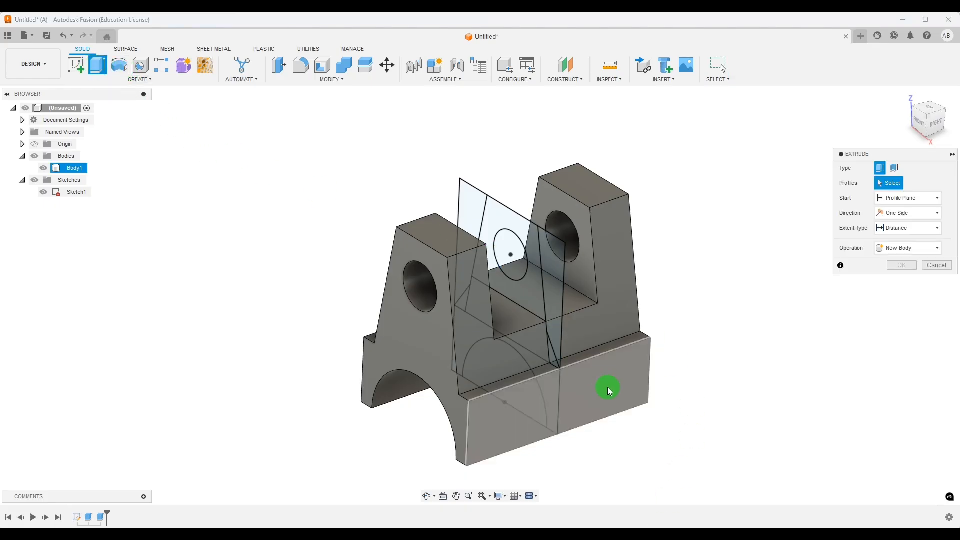
click(551, 356)
mouse_move(573, 353)
shift+middle_down()
mouse_move(744, 315)
mouse_move(426, 306)
shift+middle_up()
click(433, 303)
shift+middle_drag(862, 359, 806, 347)
Start the rib extrusion from the body's arched front face, with an offset of -64 mm
click(937, 198)
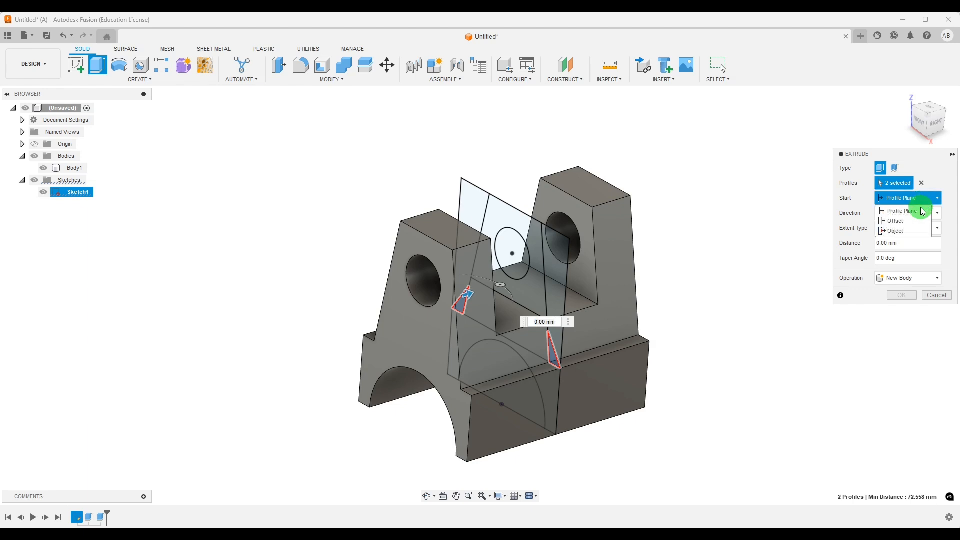
click(910, 231)
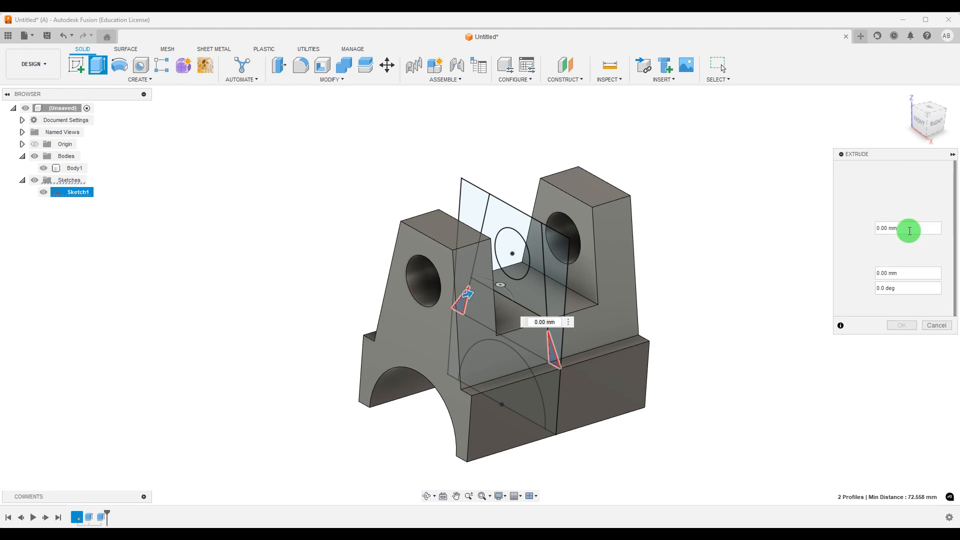
click(461, 405)
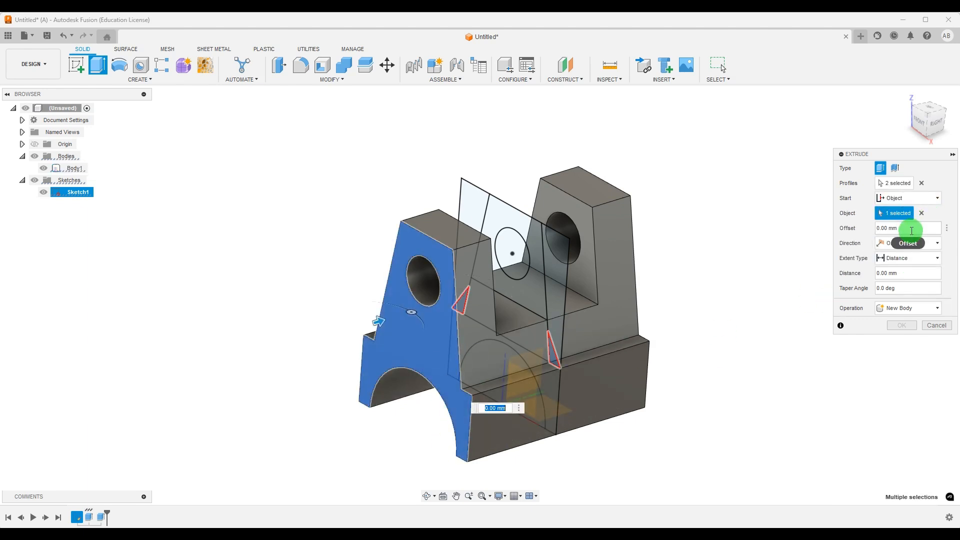
drag(912, 231, 836, 232)
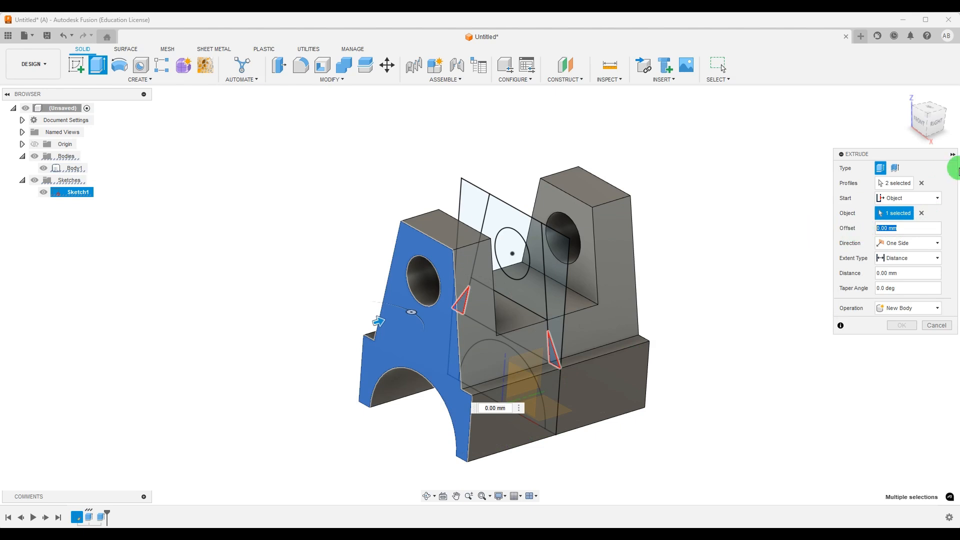
text(-64)
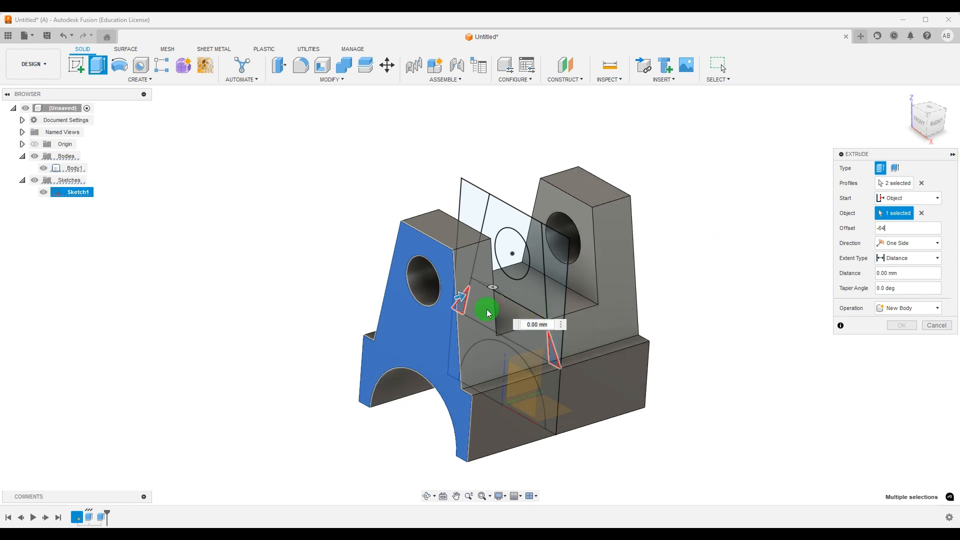
Check the rib thickness in the drawing and extrude both ribs 12 mm to one side, joined to the body
drag(463, 296, 599, 326)
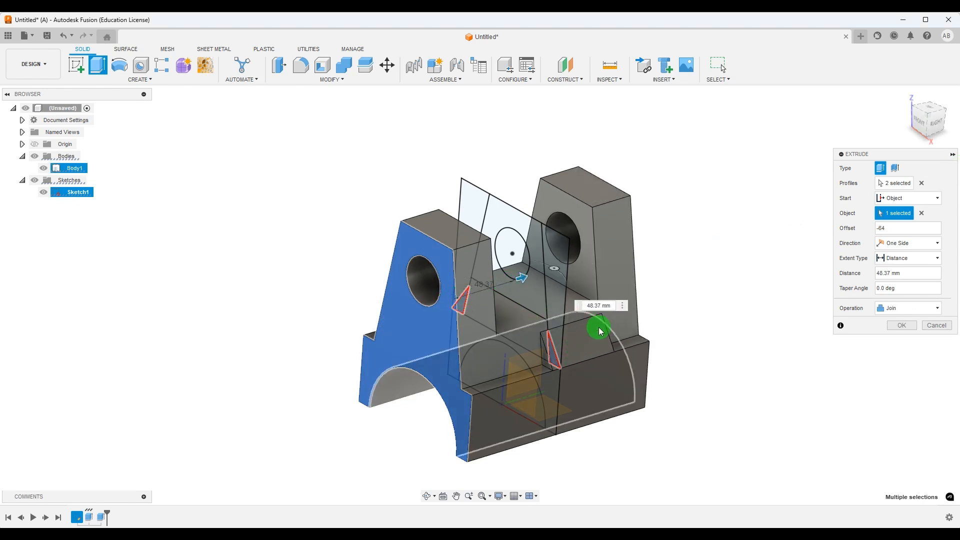
shift+middle_drag(598, 325, 696, 330)
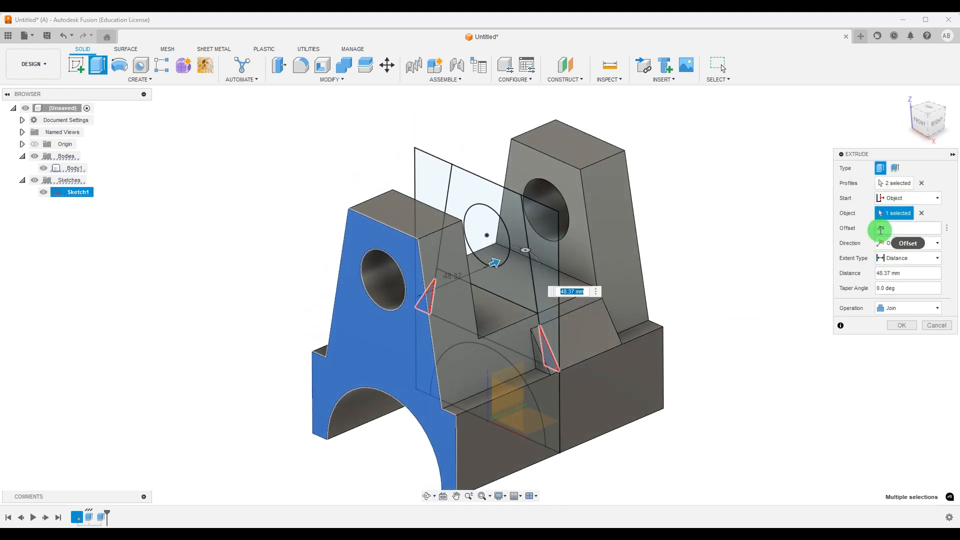
drag(913, 278, 826, 281)
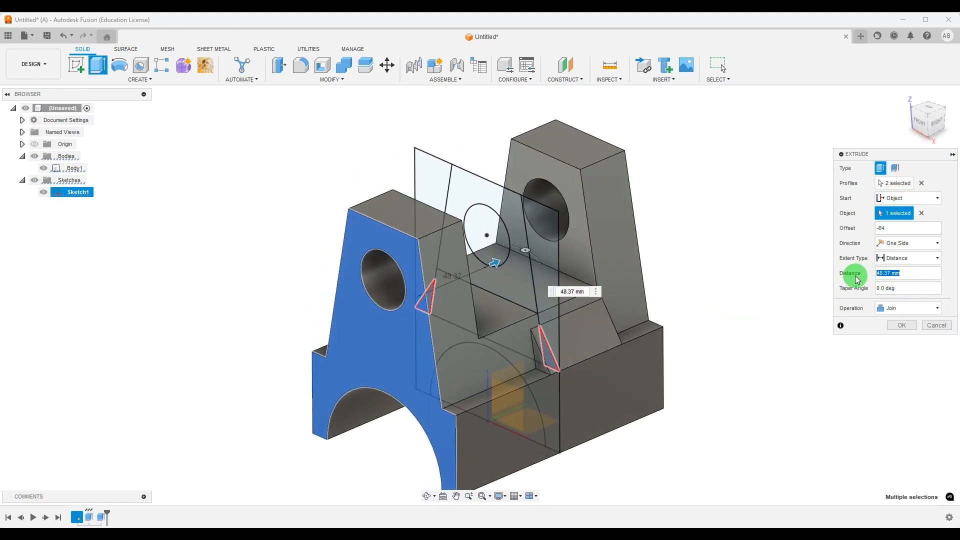
key(alt+Tab)
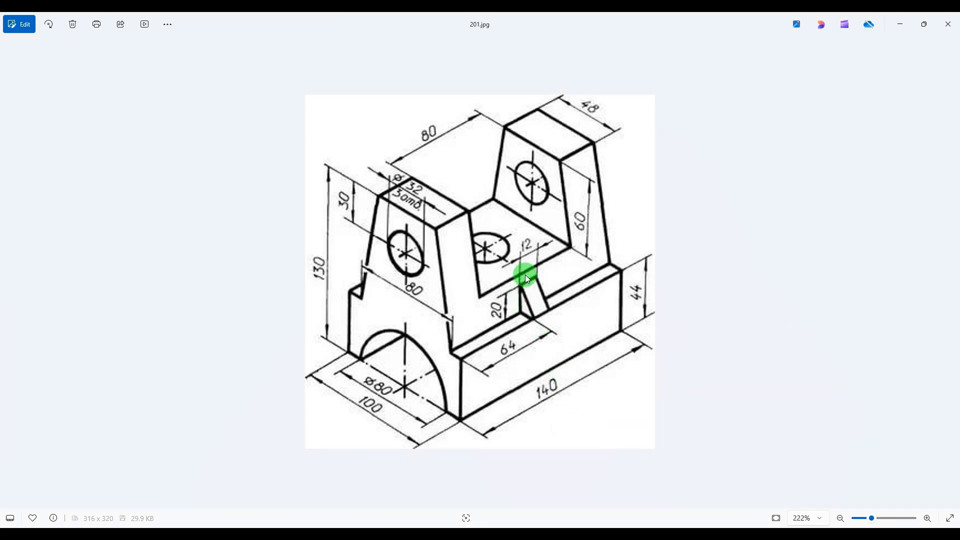
click(660, 537)
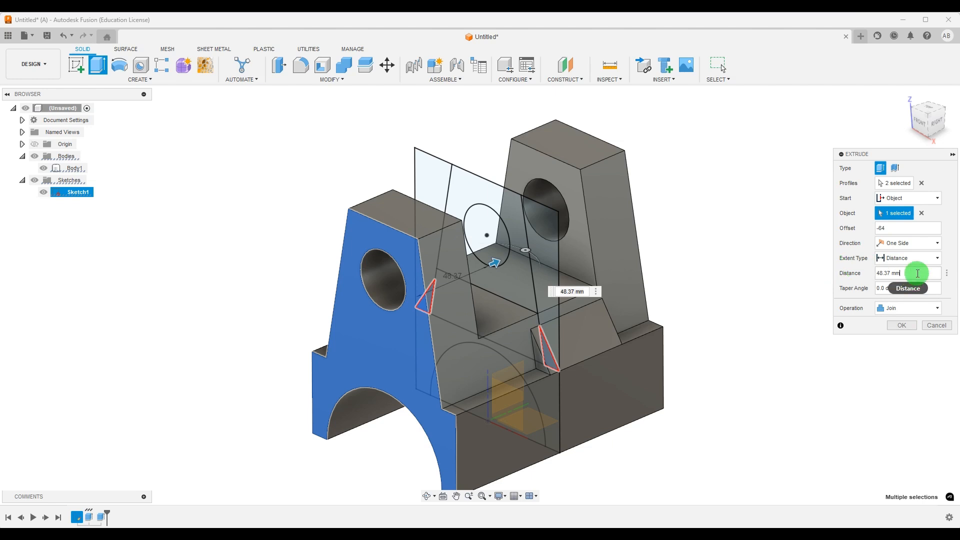
drag(911, 273, 838, 278)
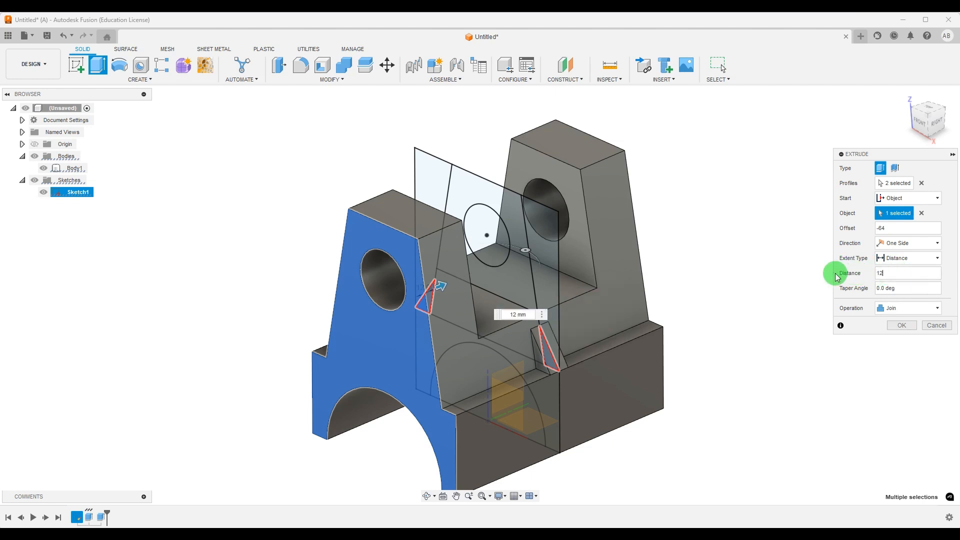
mouse_move(709, 326)
shift+middle_down()
mouse_move(707, 245)
mouse_move(709, 320)
shift+middle_up()
click(906, 325)
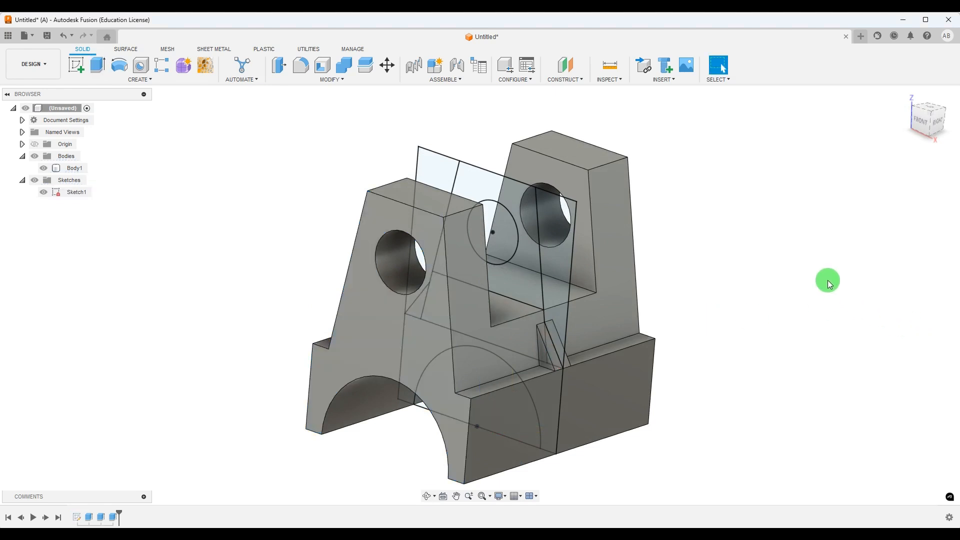
Hide the profile sketch and inspect the whole part from the home view
shift+middle_drag(828, 280, 819, 289)
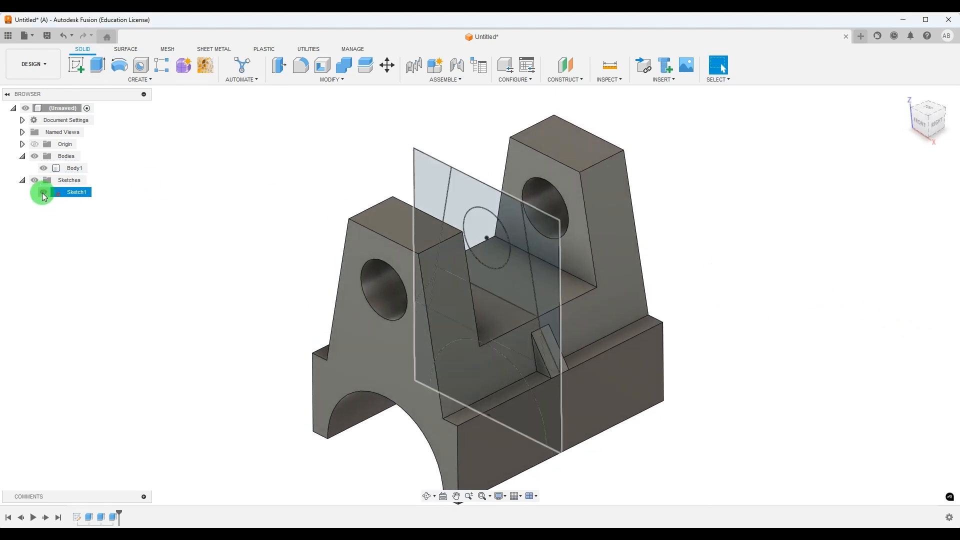
click(43, 192)
mouse_move(648, 273)
shift+middle_down()
mouse_move(656, 260)
mouse_move(715, 307)
mouse_move(654, 229)
mouse_move(588, 257)
mouse_move(632, 261)
shift+middle_up()
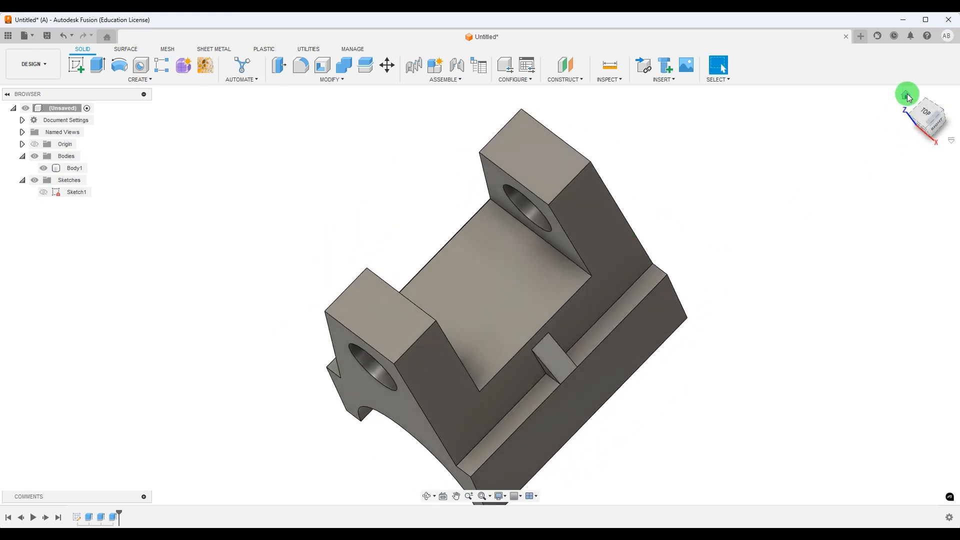
click(907, 95)
scroll(445, 344, down, 4)
scroll(539, 365, up, 2)
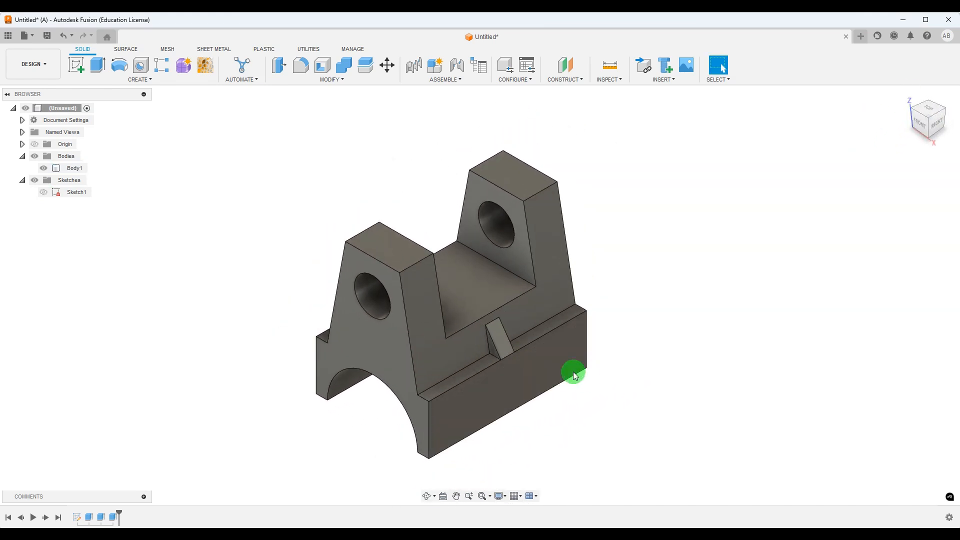
scroll(491, 377, down, 4)
scroll(750, 392, up, 4)
scroll(749, 393, down, 3)
scroll(492, 403, up, 1)
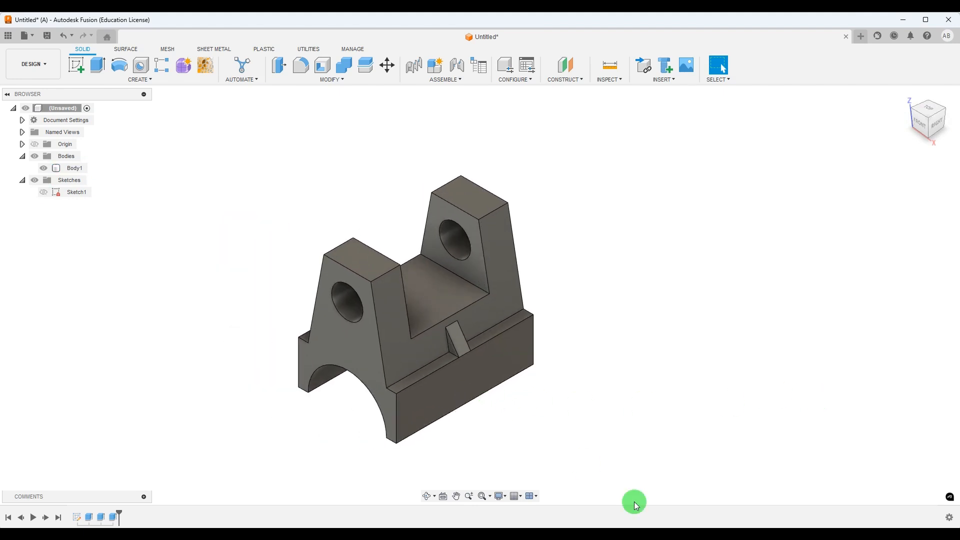
Check the vertical hole in reference drawing 201.jpg and start a sketch on the floor between the two uprights
click(667, 538)
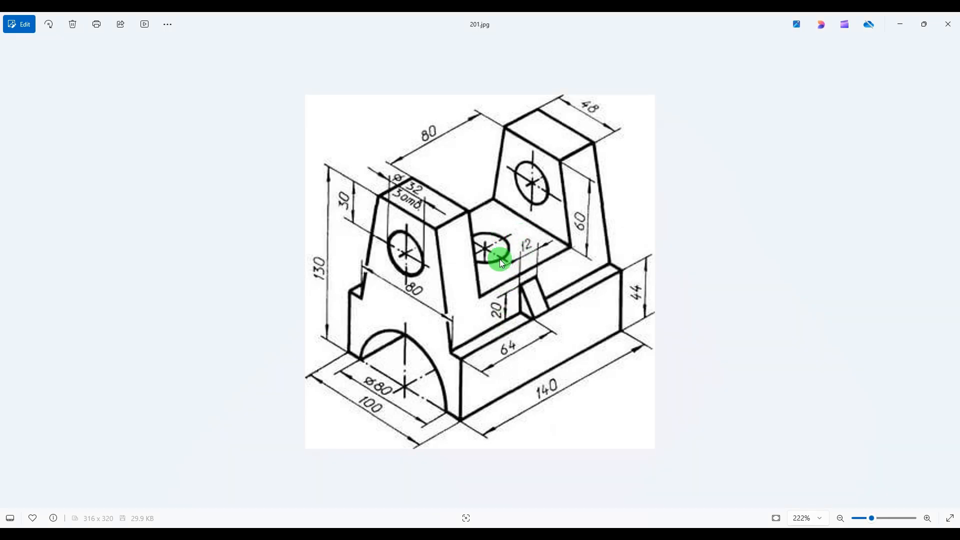
key(alt+Tab)
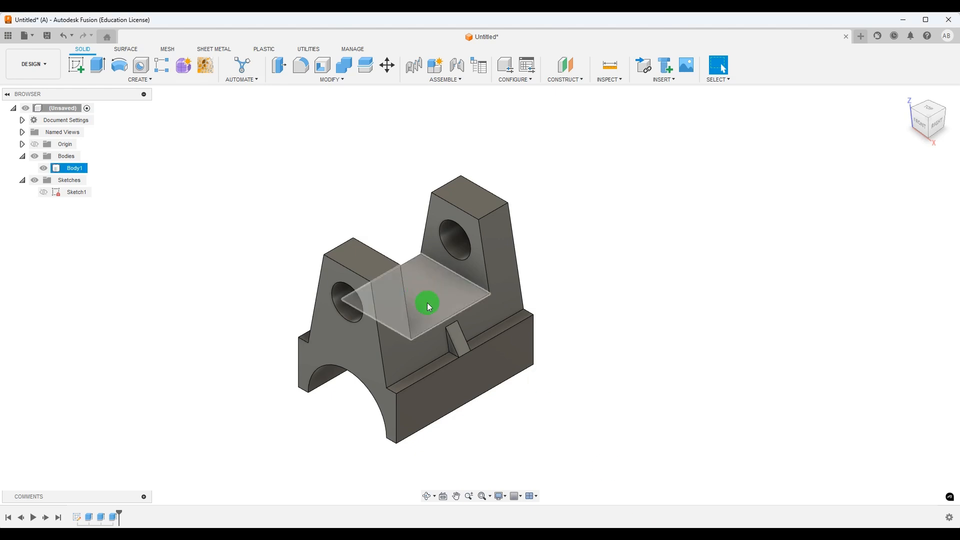
click(428, 301)
click(82, 64)
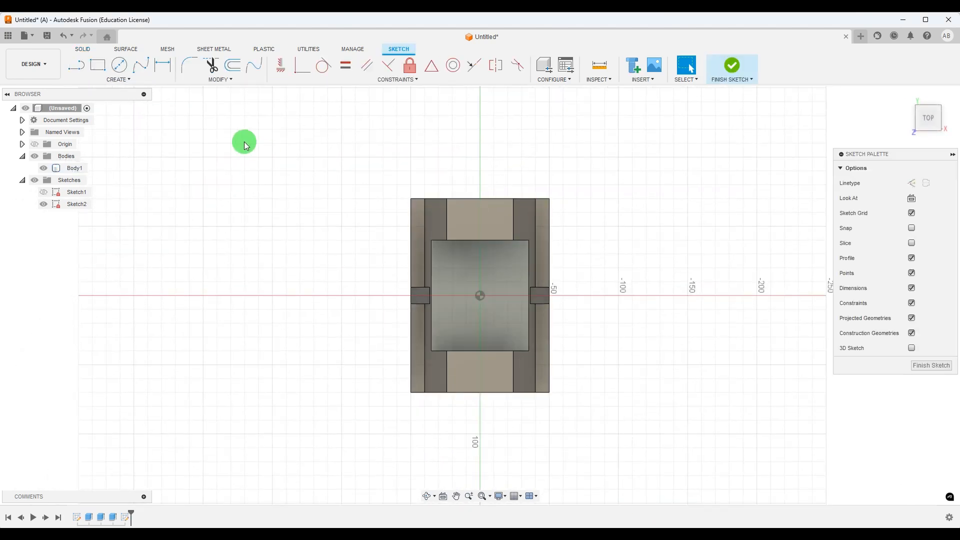
Sketch a 32 mm diameter circle centred on the origin of the floor face and finish the sketch
click(119, 65)
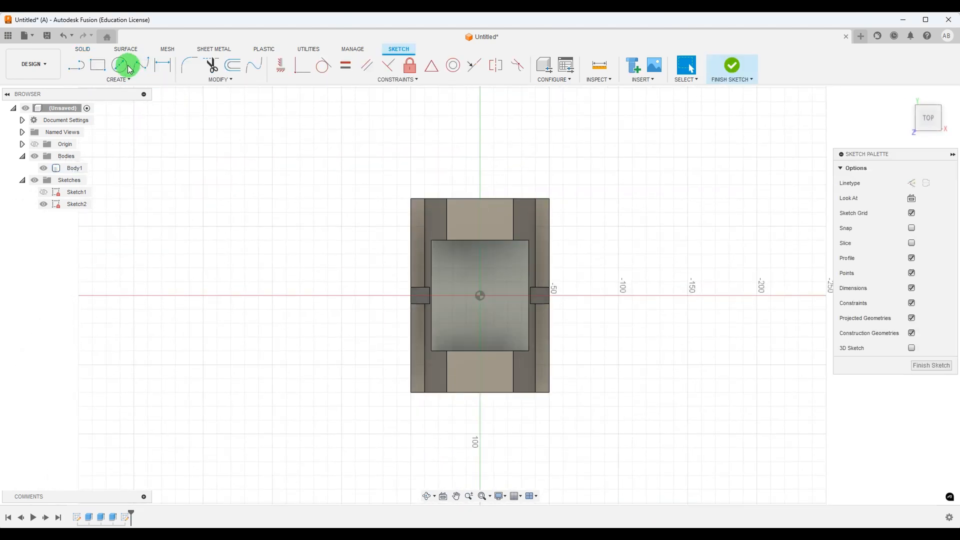
click(480, 296)
text(3)
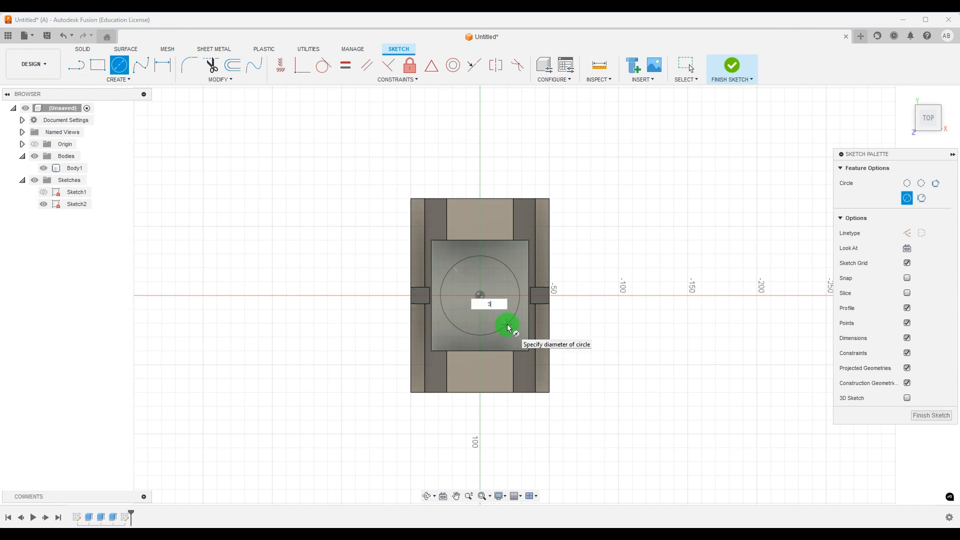
text(2)
key(Return)
click(932, 368)
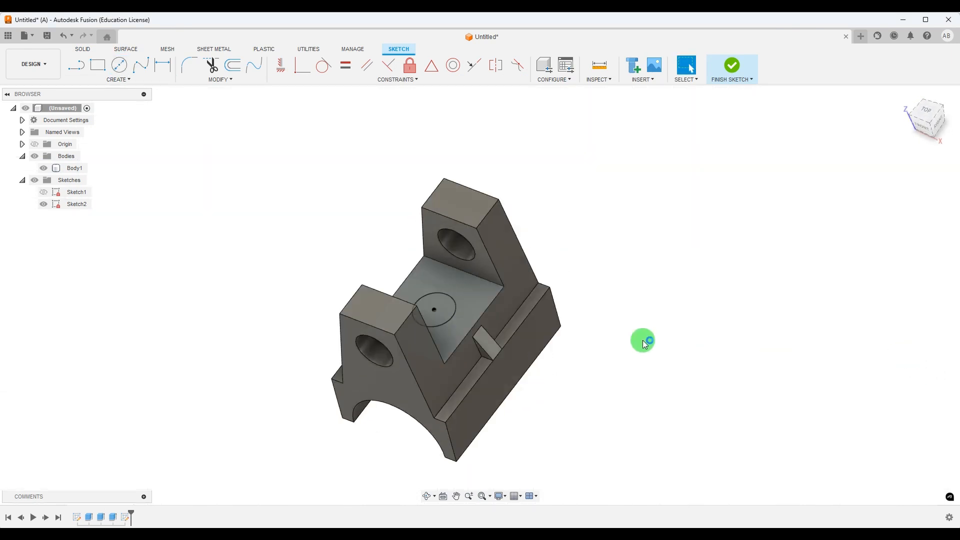
Extrude the circle downward as a cut with extent All to make the vertical hole through the floor
click(96, 63)
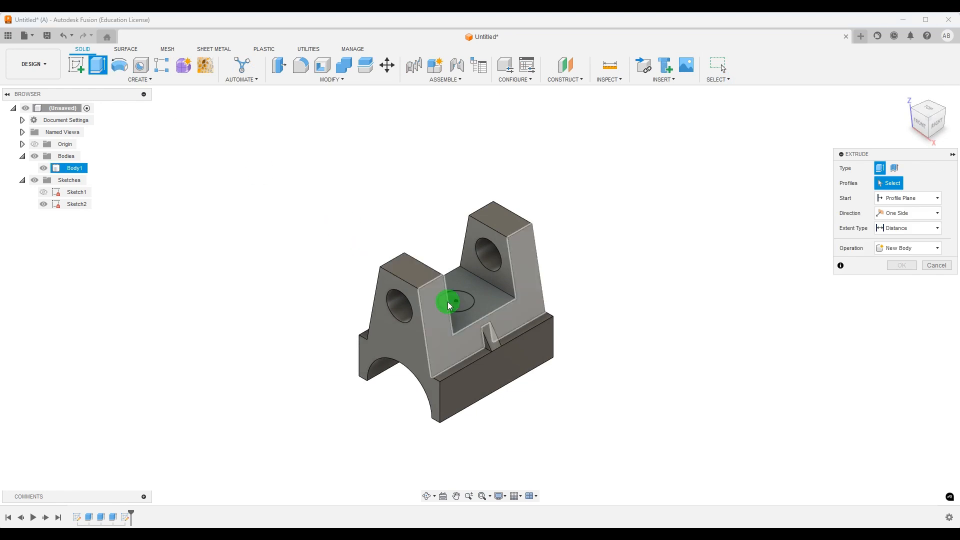
click(450, 303)
drag(457, 281, 457, 447)
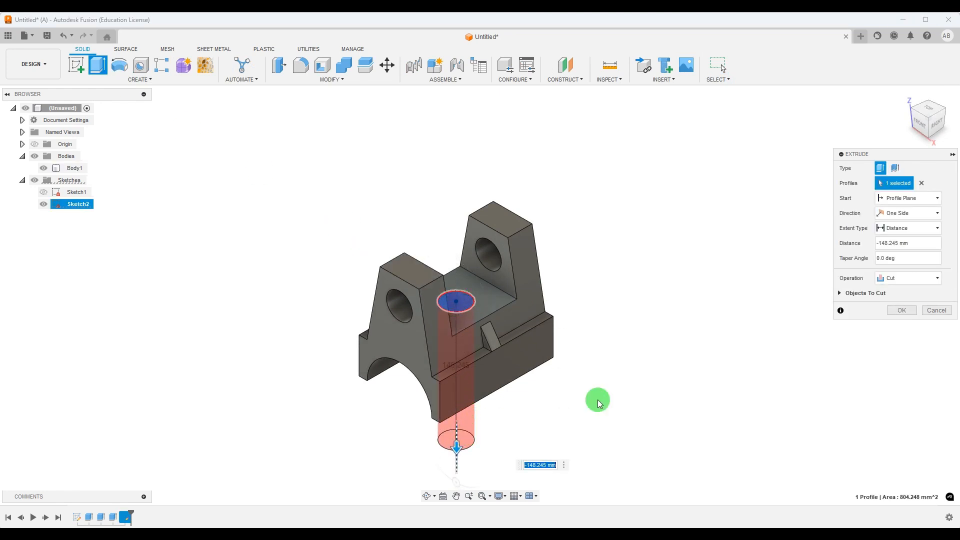
click(896, 226)
click(896, 263)
click(904, 311)
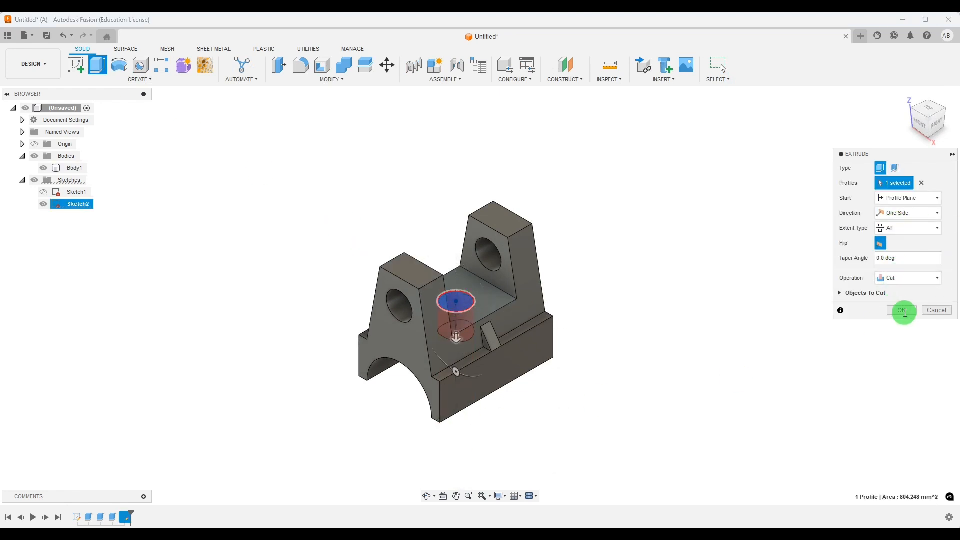
Place the reference drawing in a smaller window over the model and compare the finished part with it
scroll(515, 248, down, 3)
scroll(621, 249, up, 2)
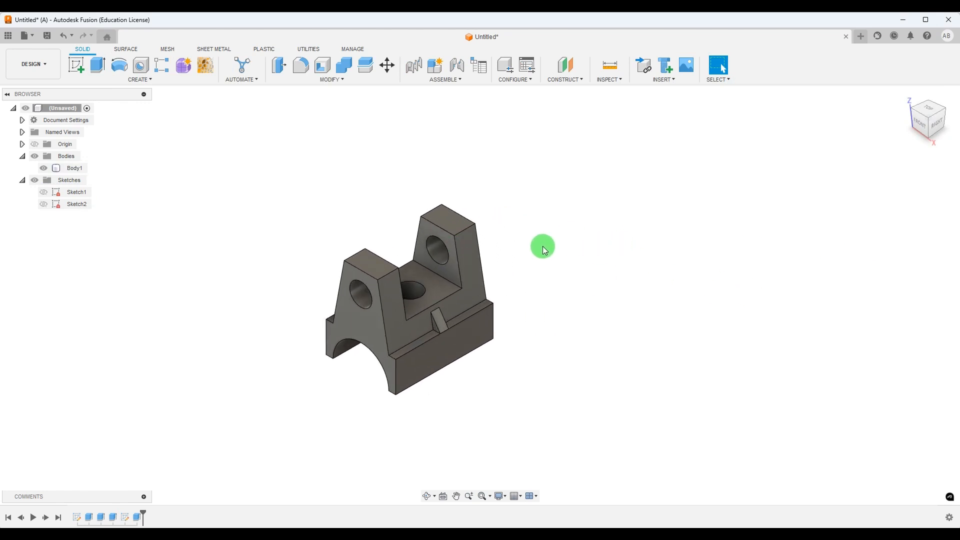
click(659, 536)
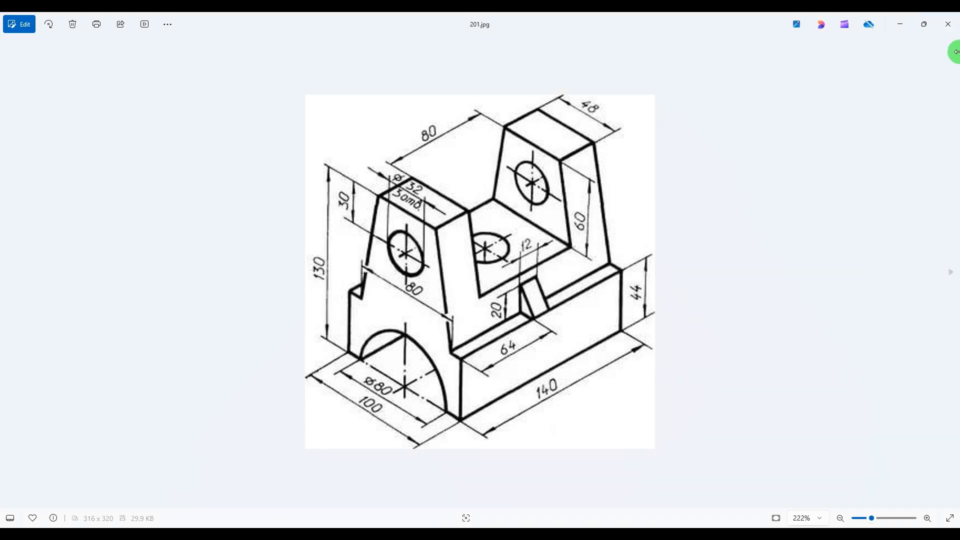
click(924, 24)
scroll(200, 321, down, 3)
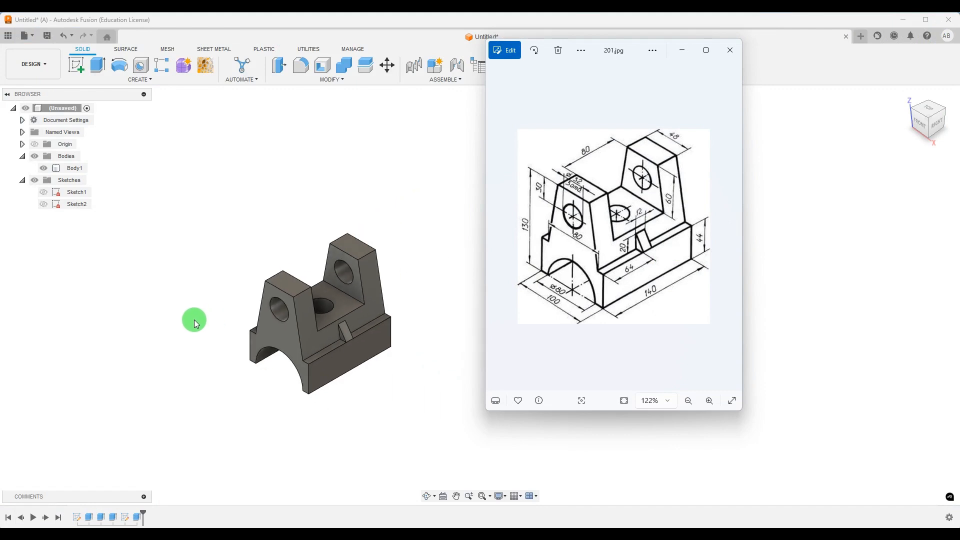
scroll(271, 388, up, 4)
scroll(309, 353, down, 2)
scroll(359, 375, up, 4)
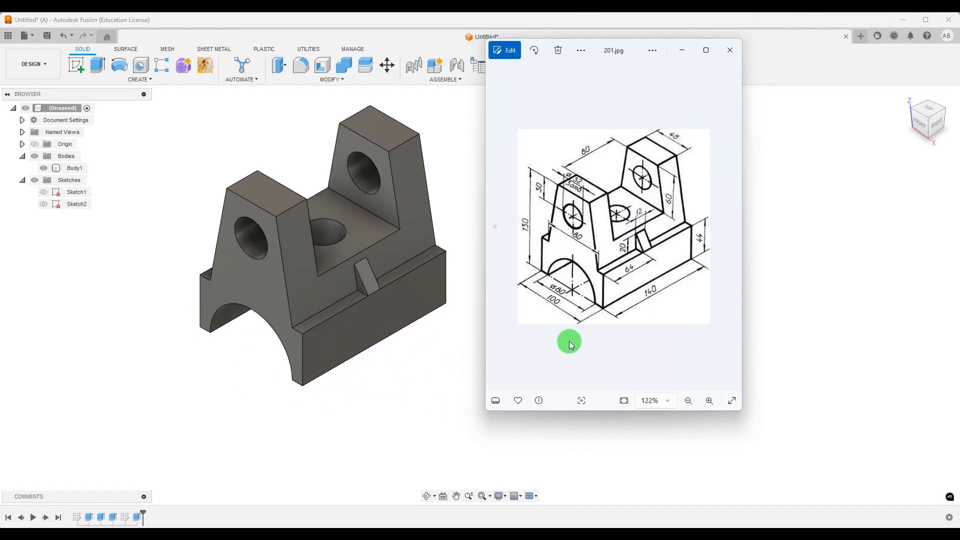